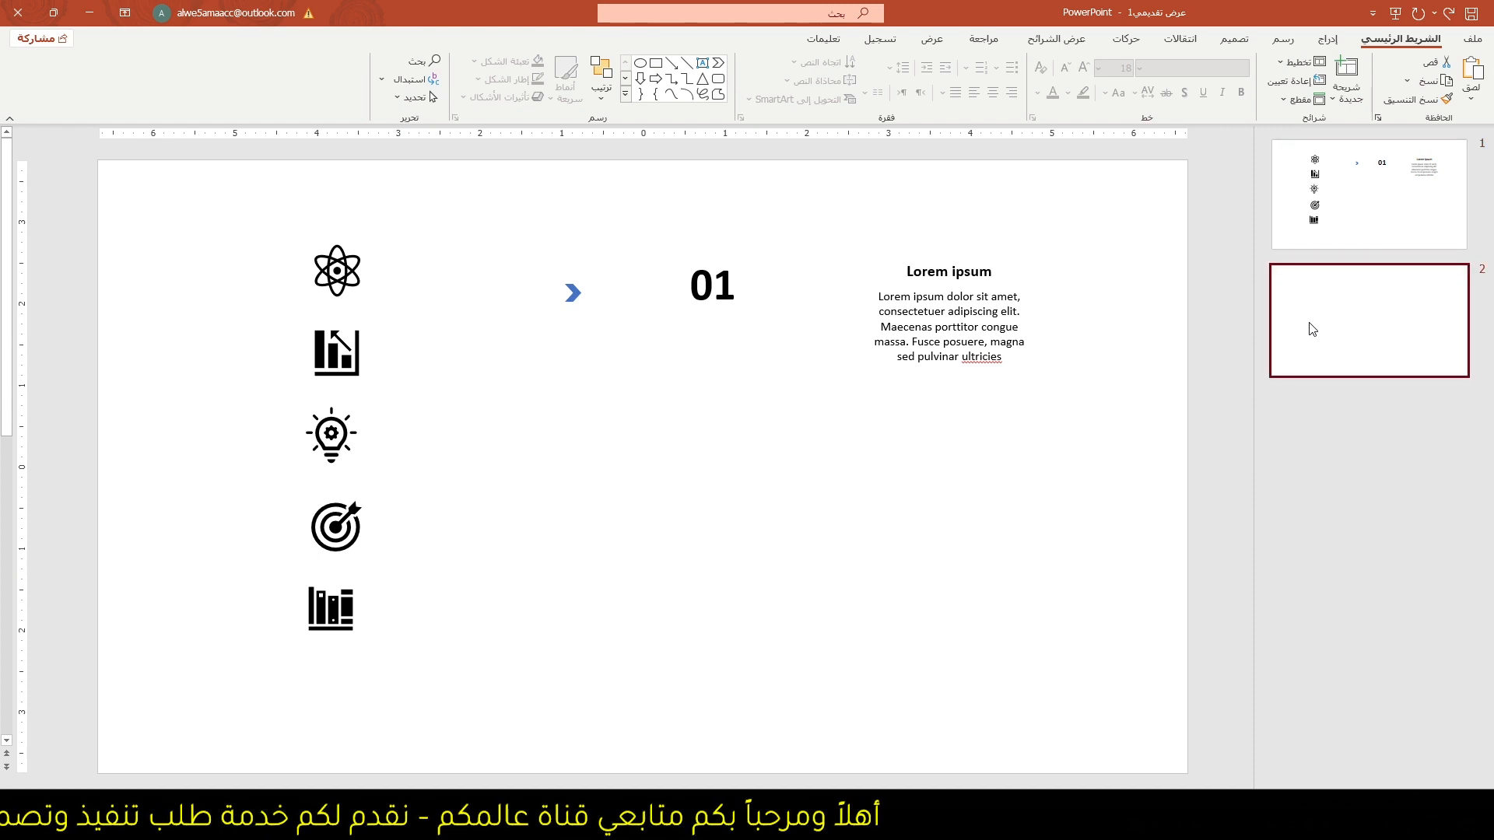
- Format the blank second slide's background with a solid light gold fill (gold theme colour, lightest tint)
right_click(810, 280)
click(745, 427)
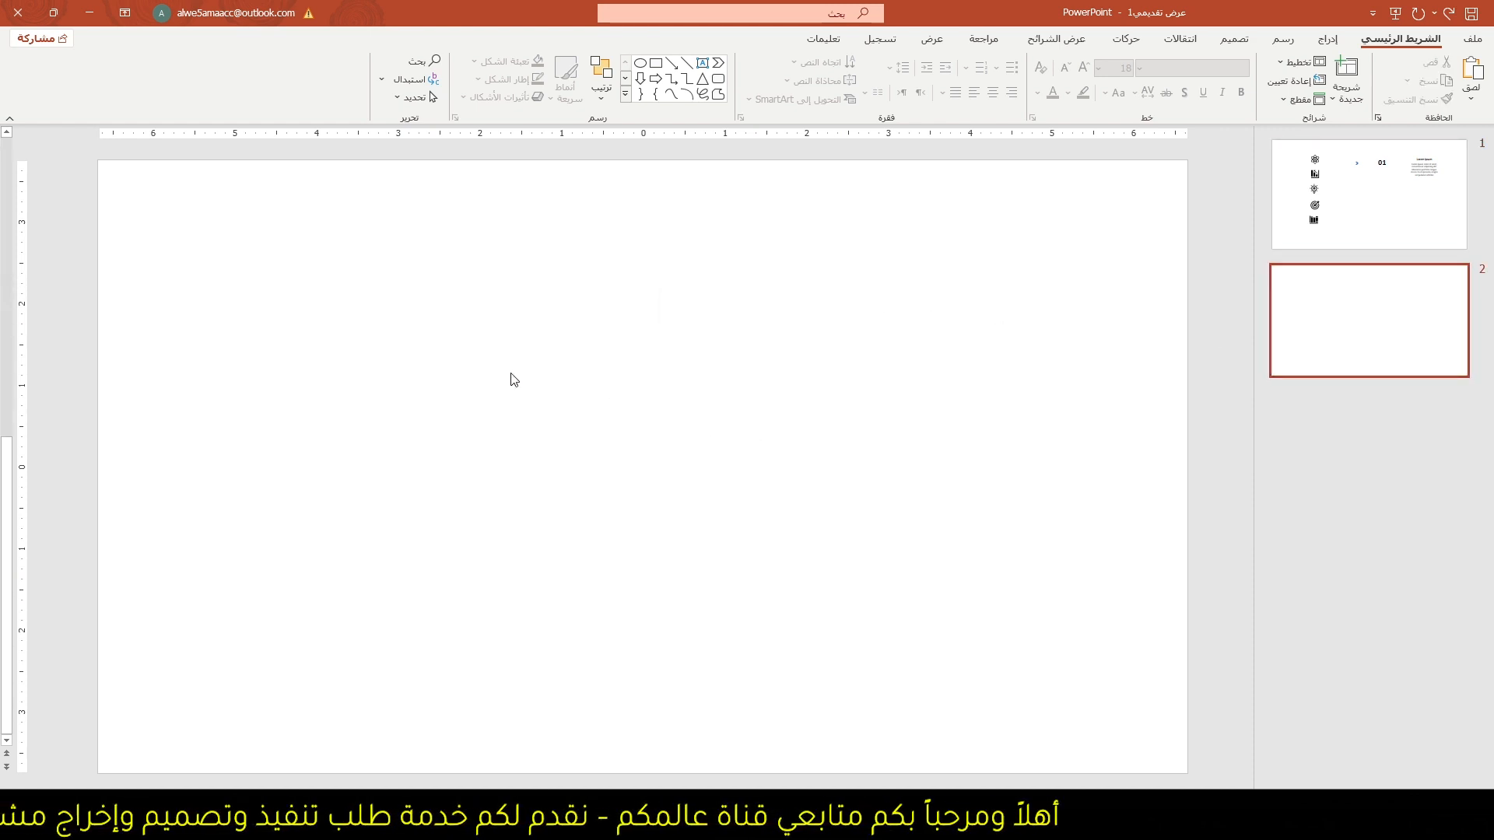
click(53, 330)
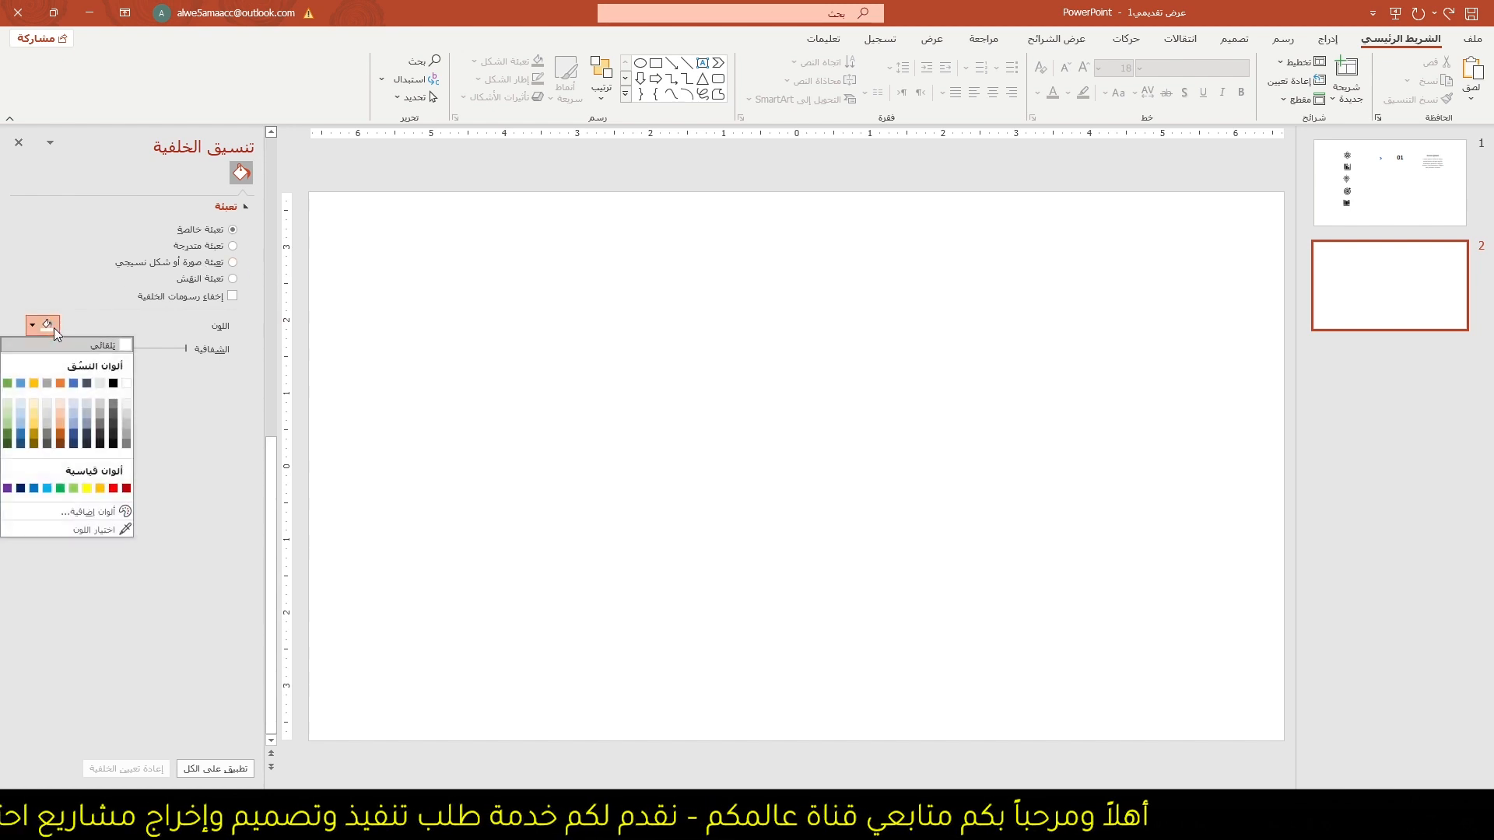
click(34, 404)
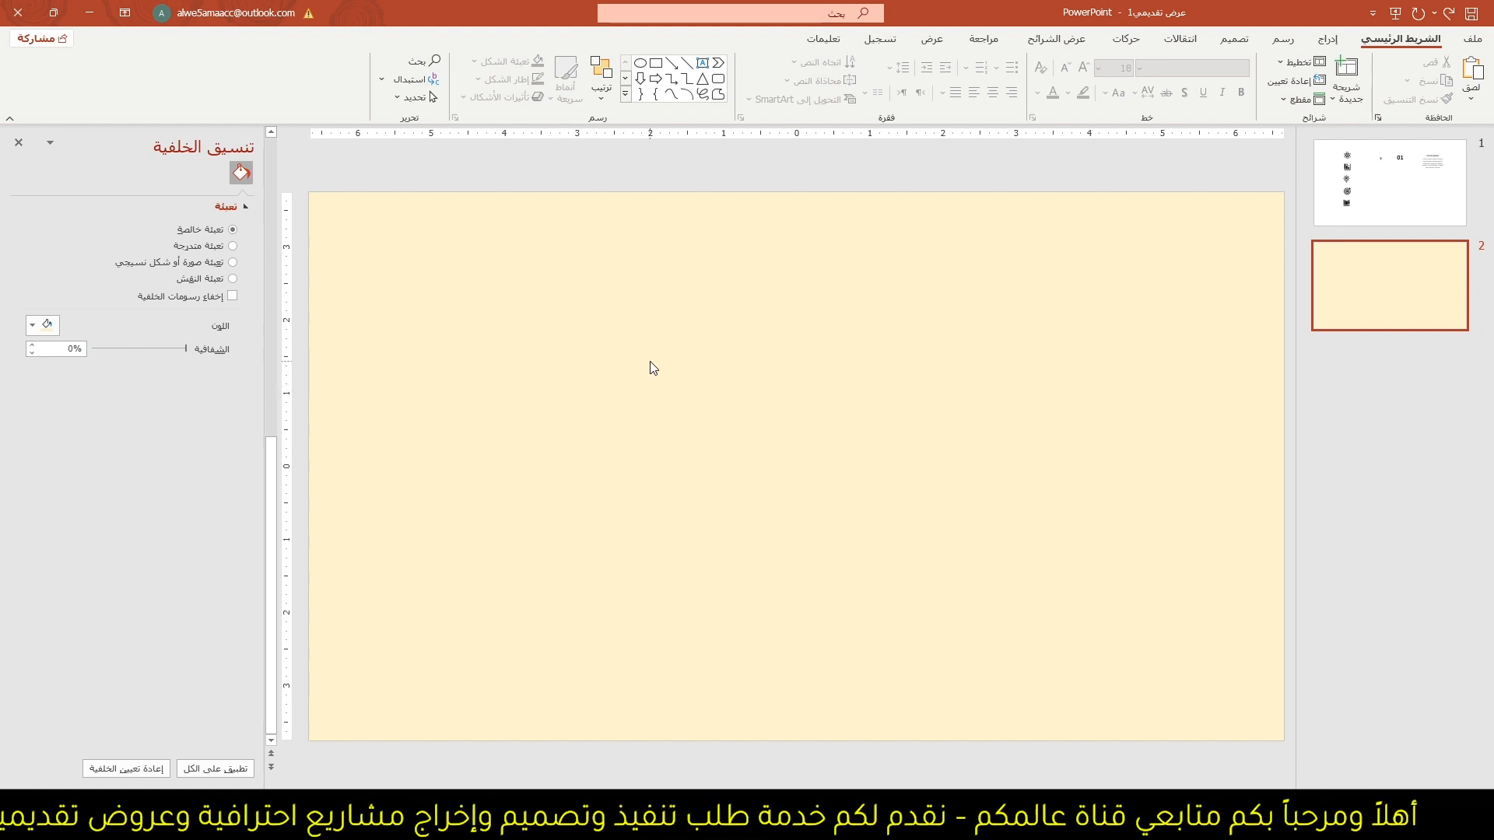
- Draw an upright rounded rectangle about 3.77" high and 2.2" wide on the slide's left part and reduce its corner rounding
click(1324, 39)
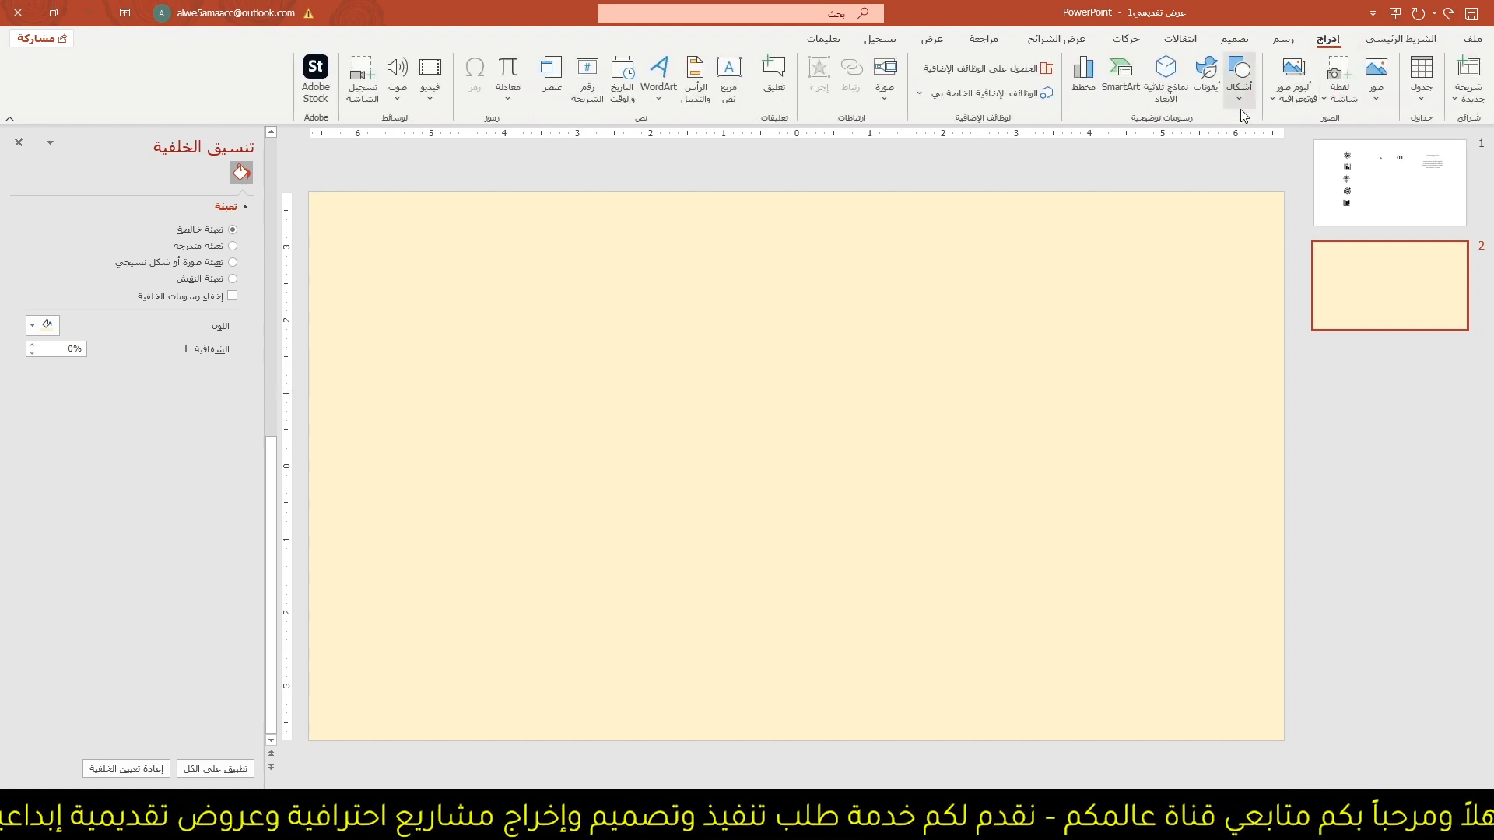
click(1238, 81)
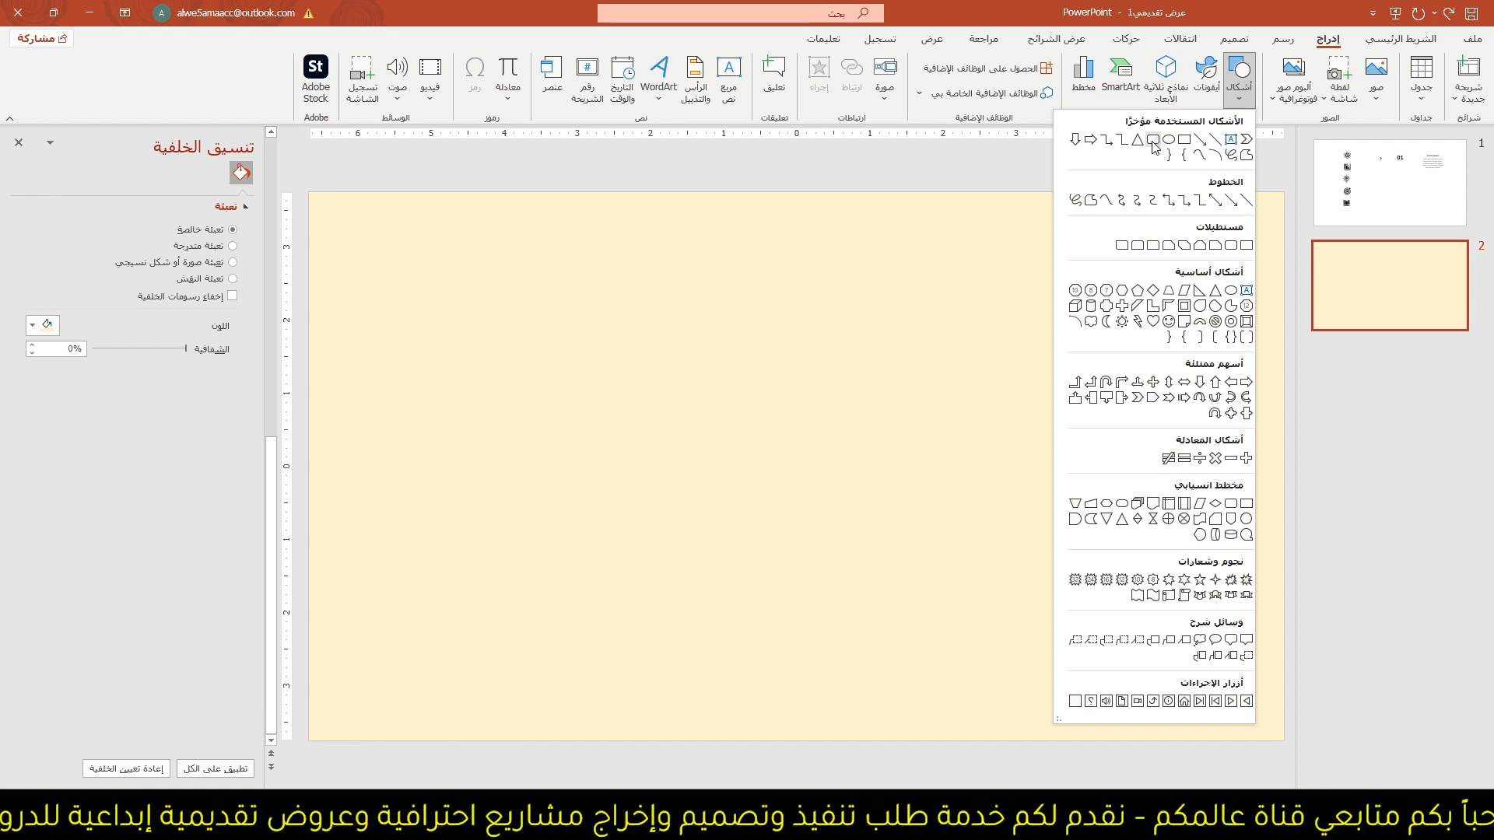
click(1153, 141)
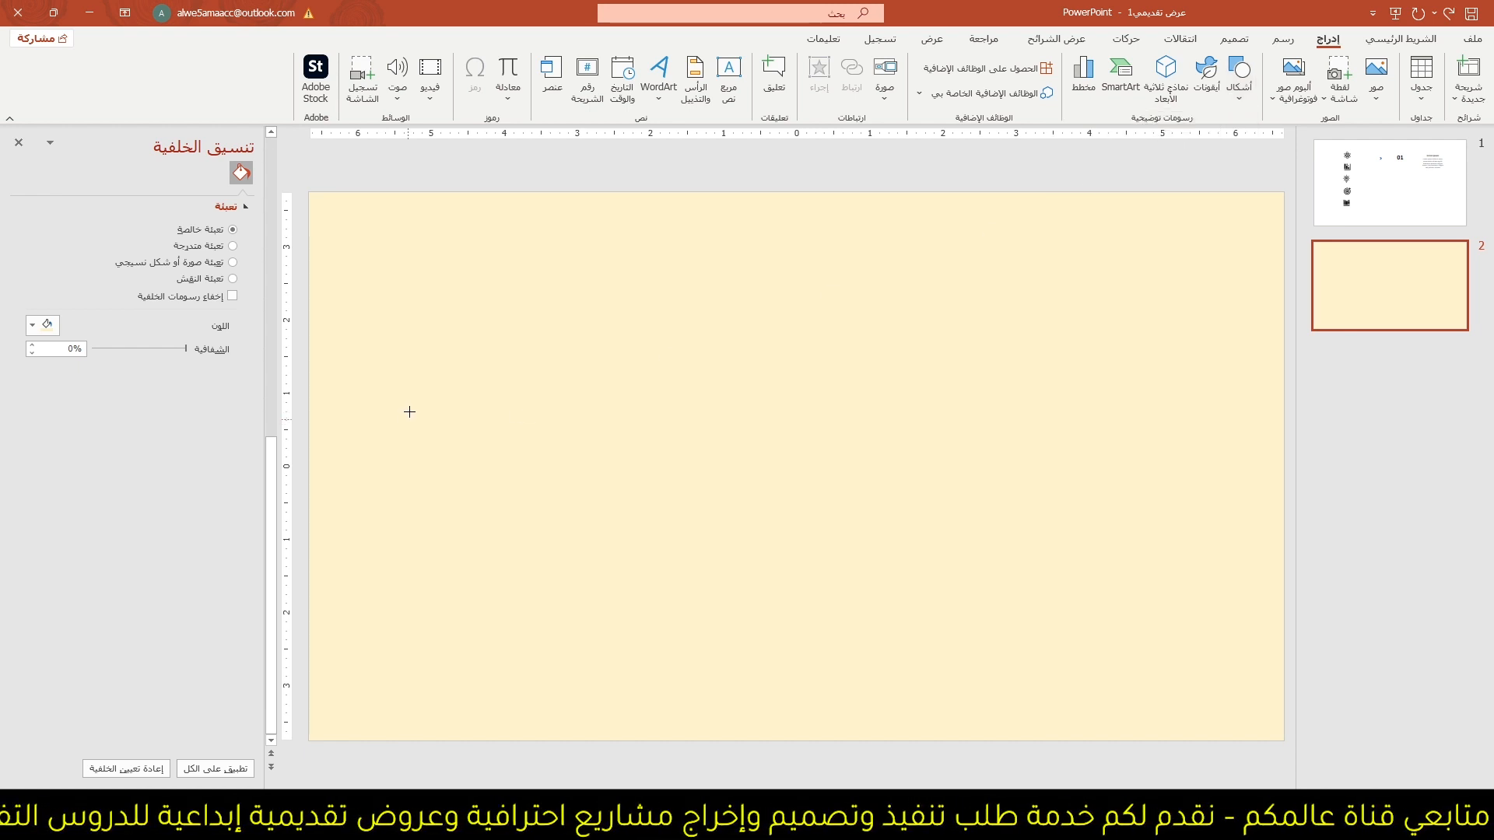
drag(410, 286, 572, 561)
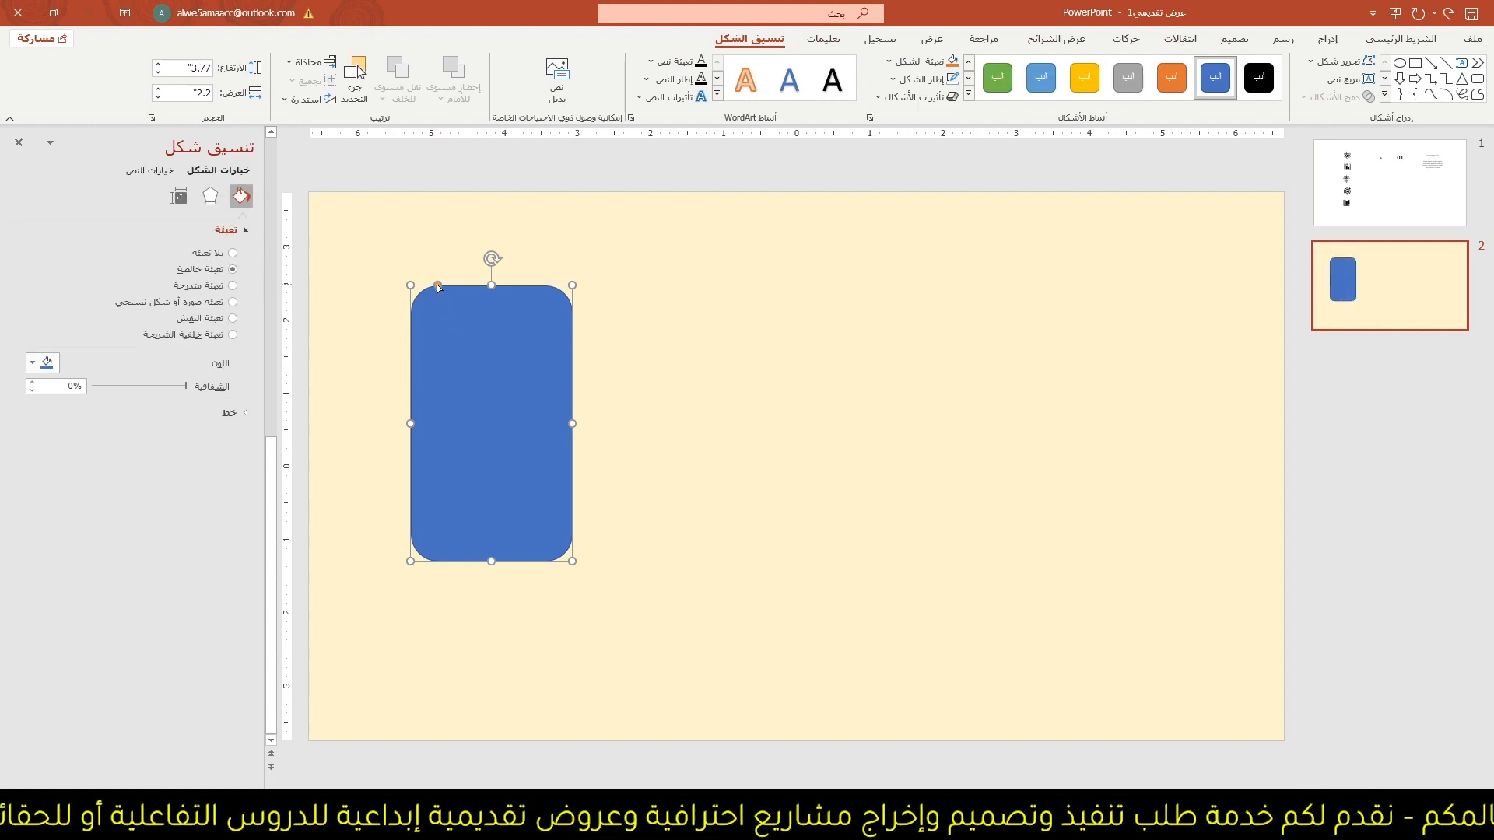
drag(438, 288, 428, 286)
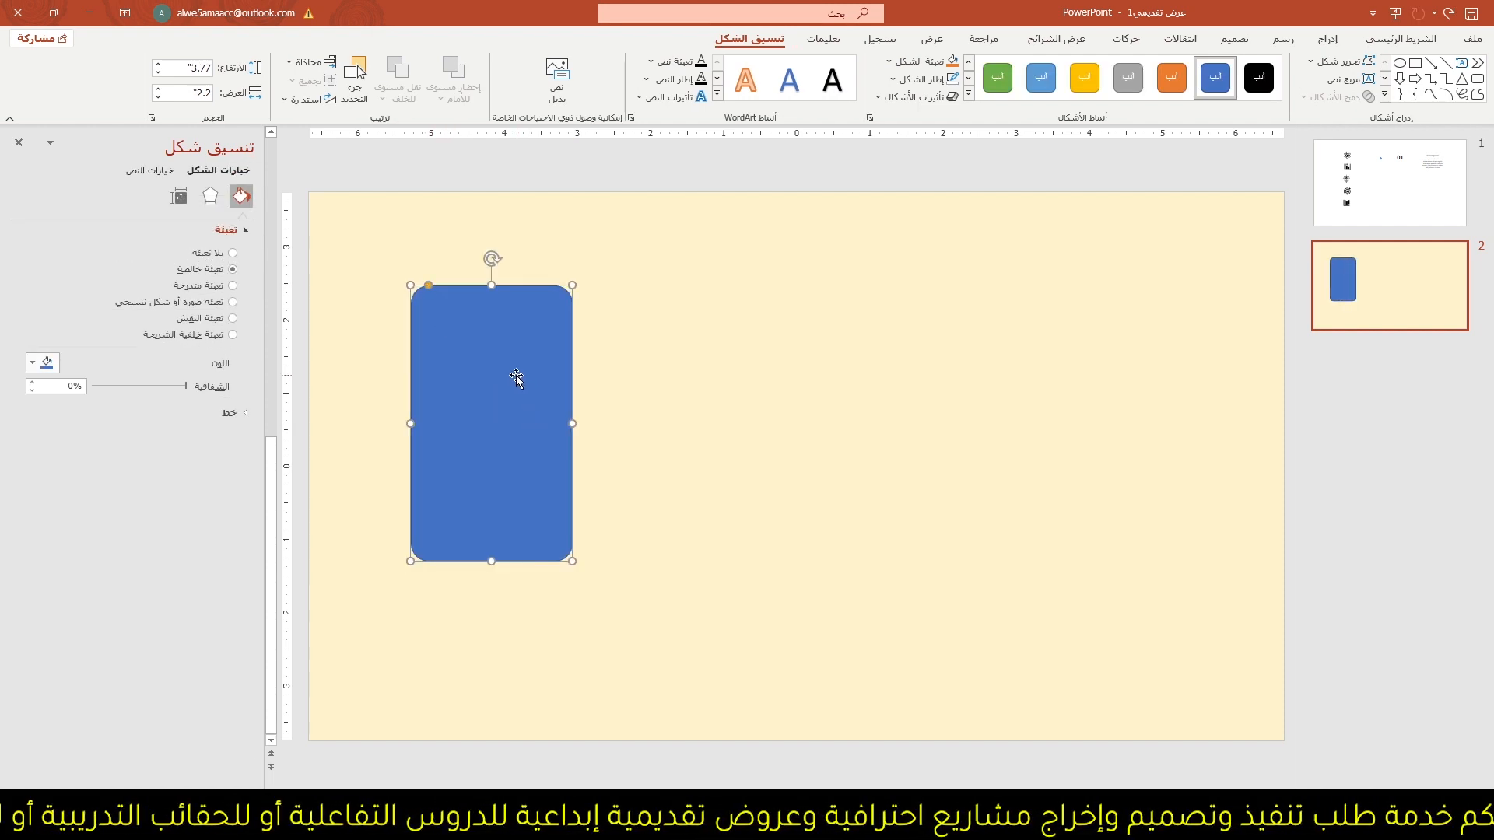
- Remove the rounded rectangle's fill and give it a black solid outline
click(216, 254)
click(242, 361)
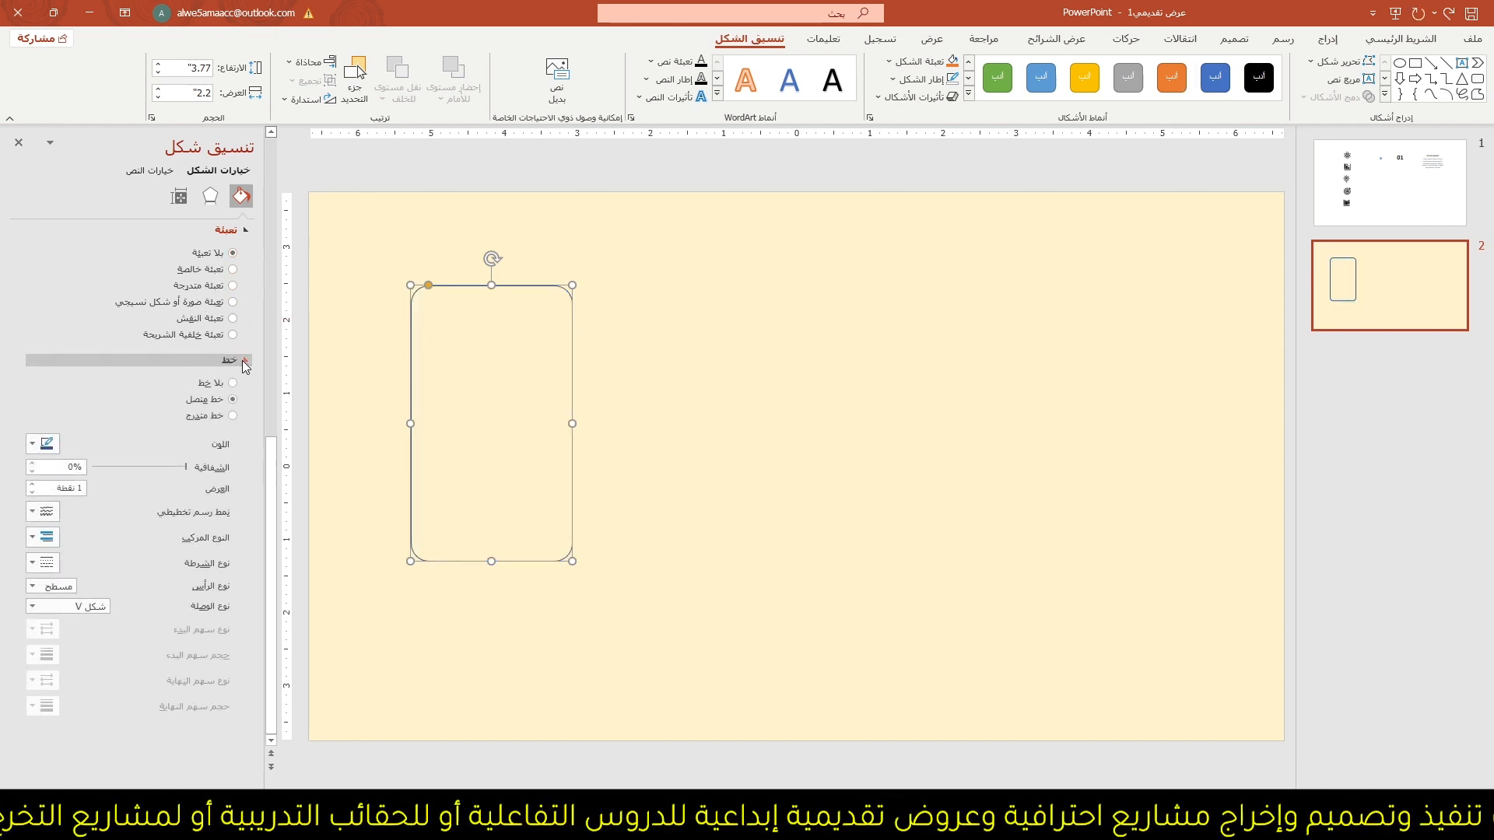
click(47, 444)
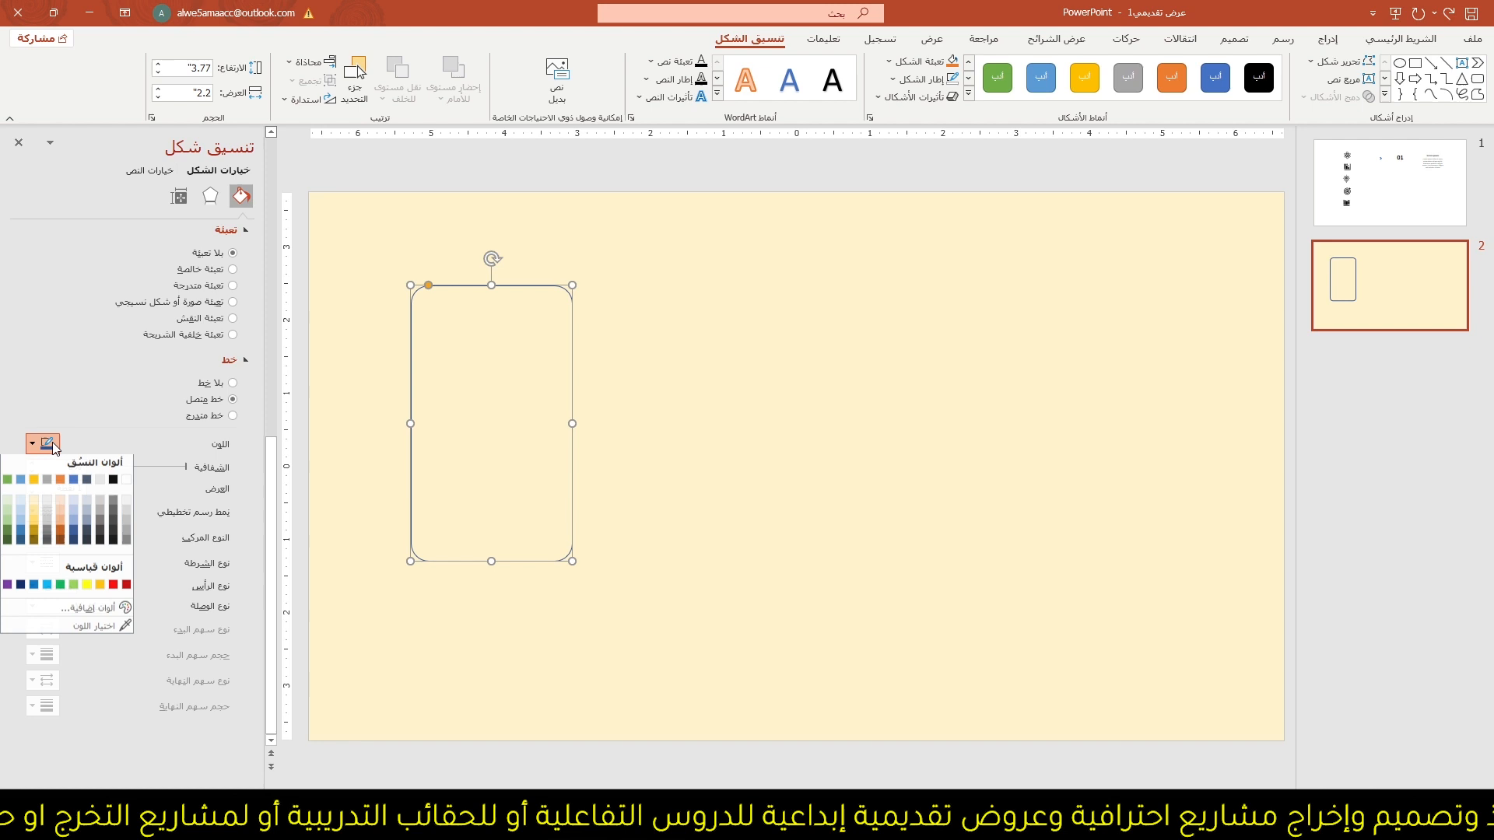
click(114, 549)
click(426, 285)
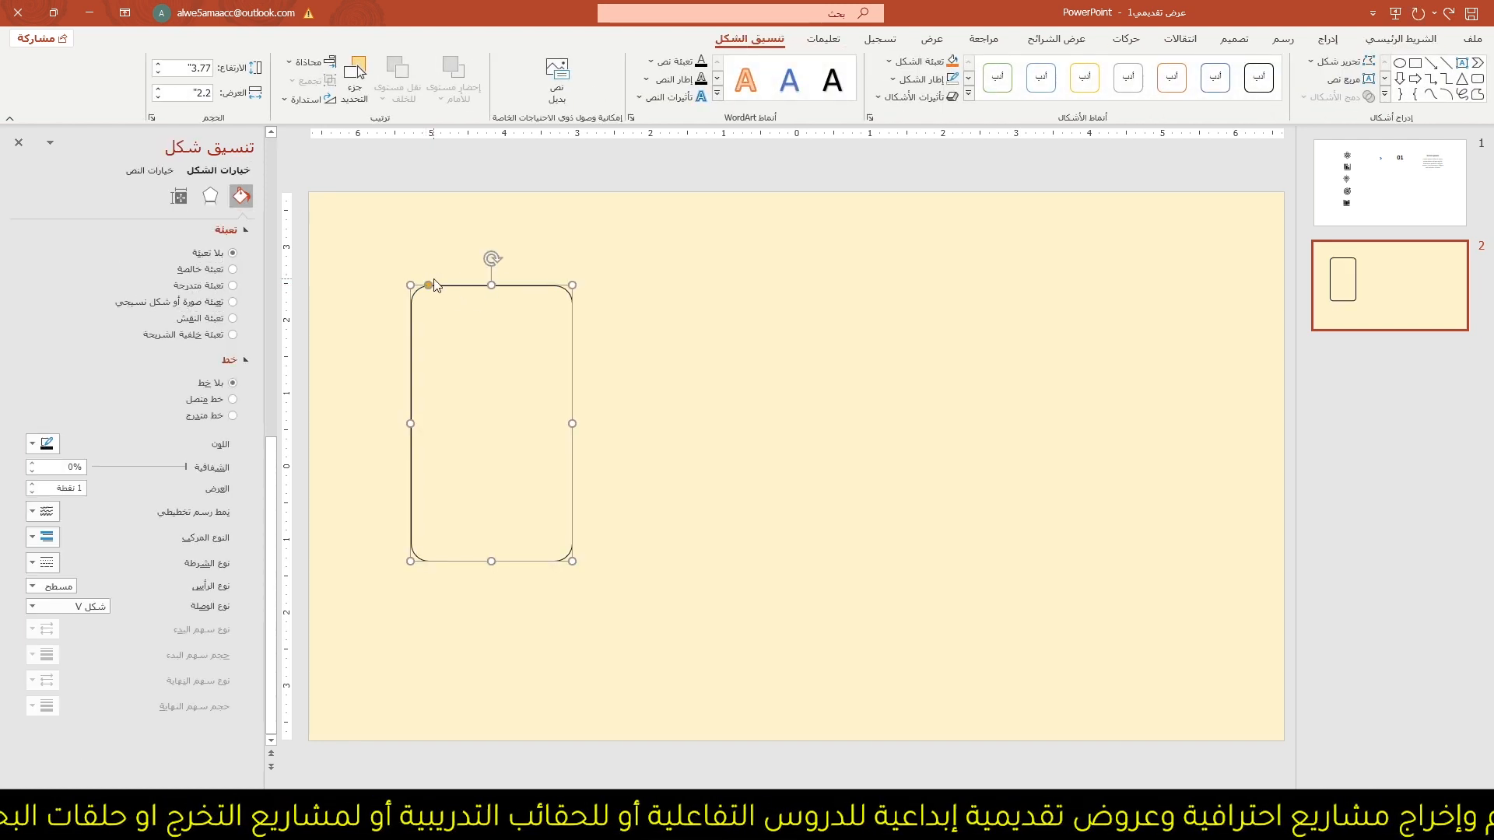
- Duplicate the outlined rounded rectangle, resize the copy to about 3.13" high and 2.2" wide, and offset it slightly right of the original
key(ctrl+d)
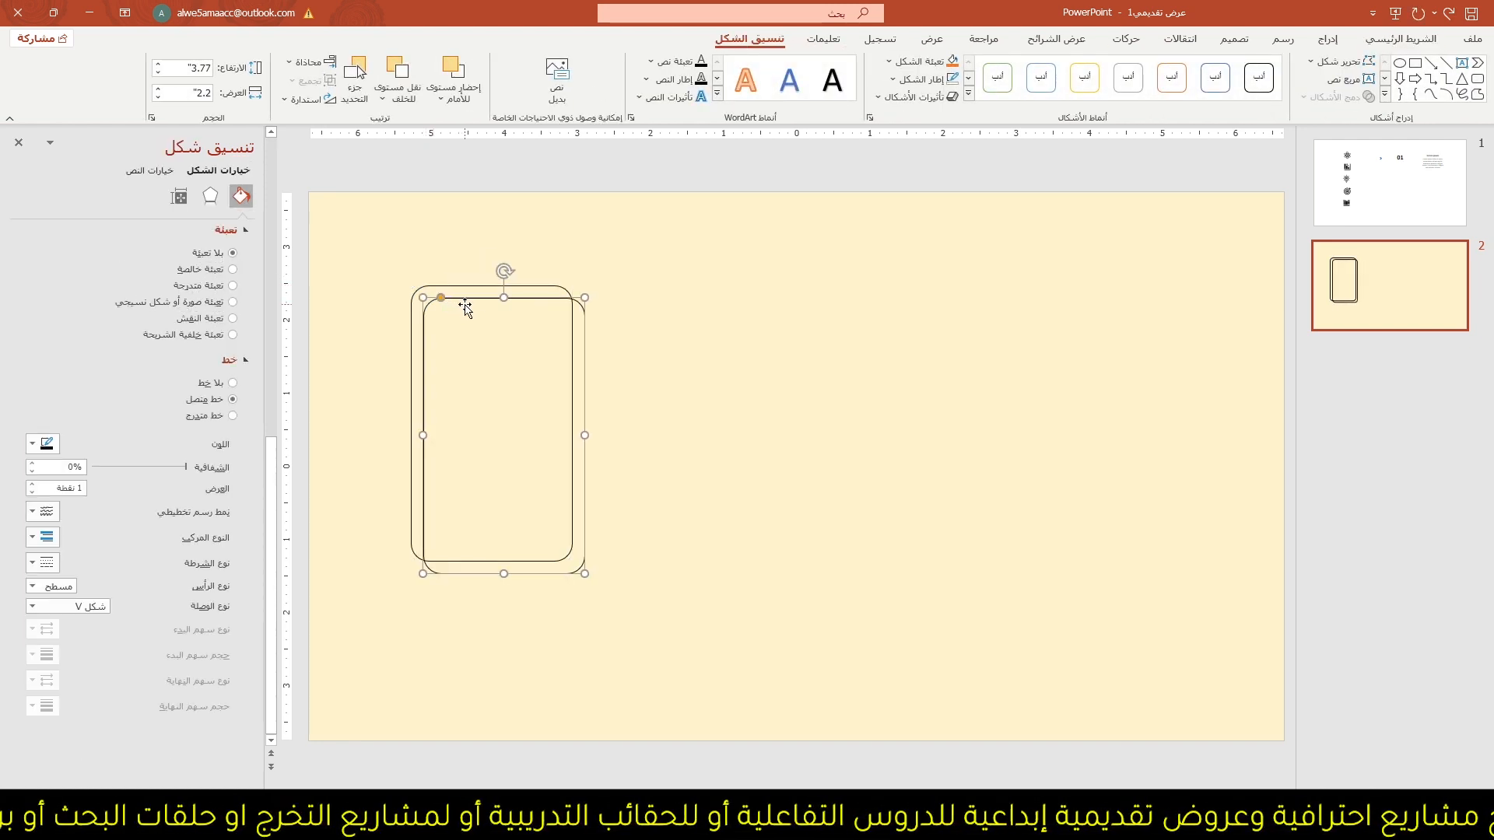
drag(465, 298, 452, 285)
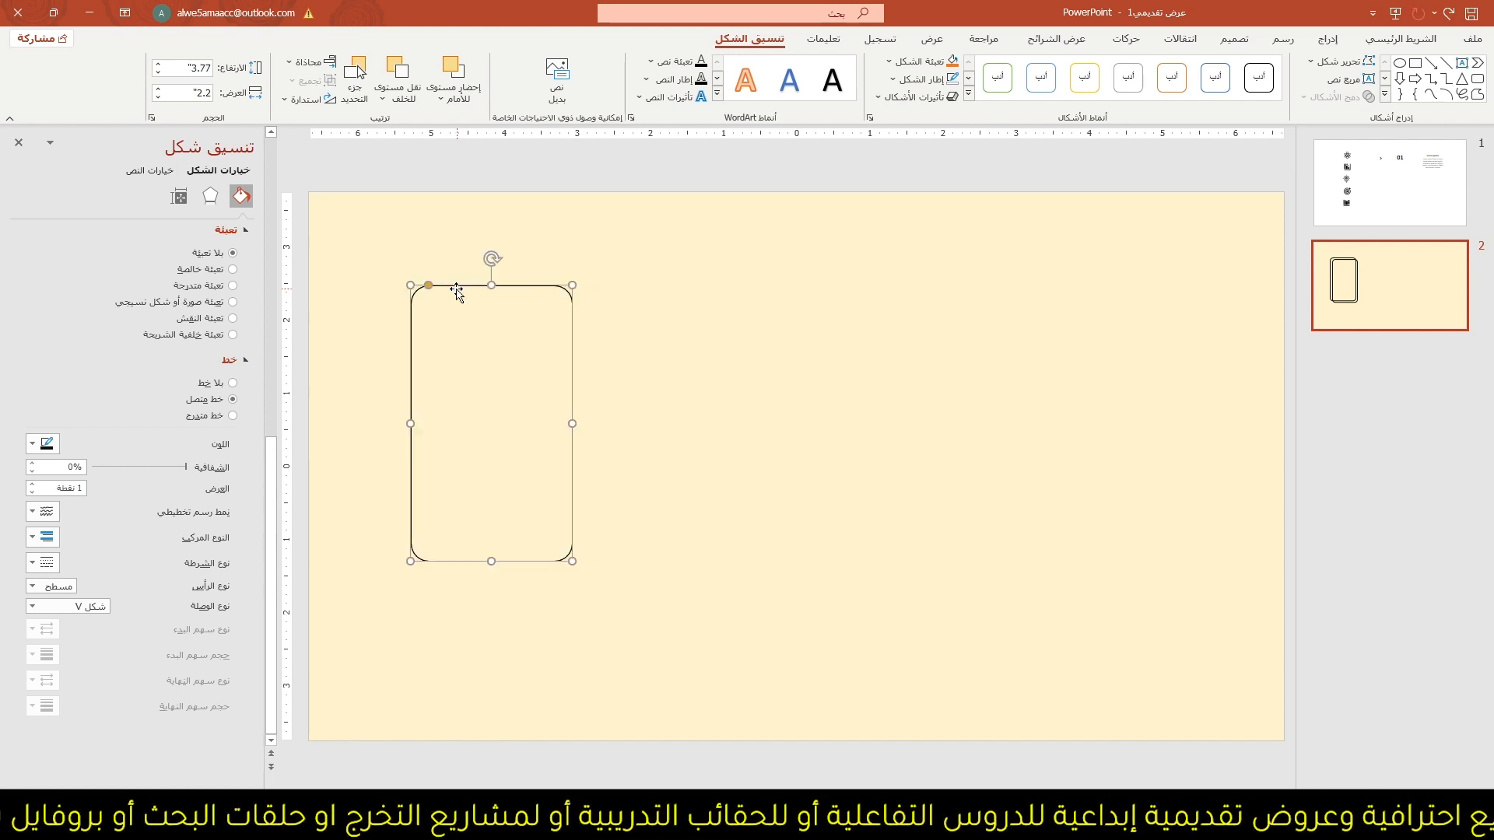
mouse_move(572, 286)
mouse_down()
mouse_move(547, 301)
mouse_move(561, 300)
mouse_up()
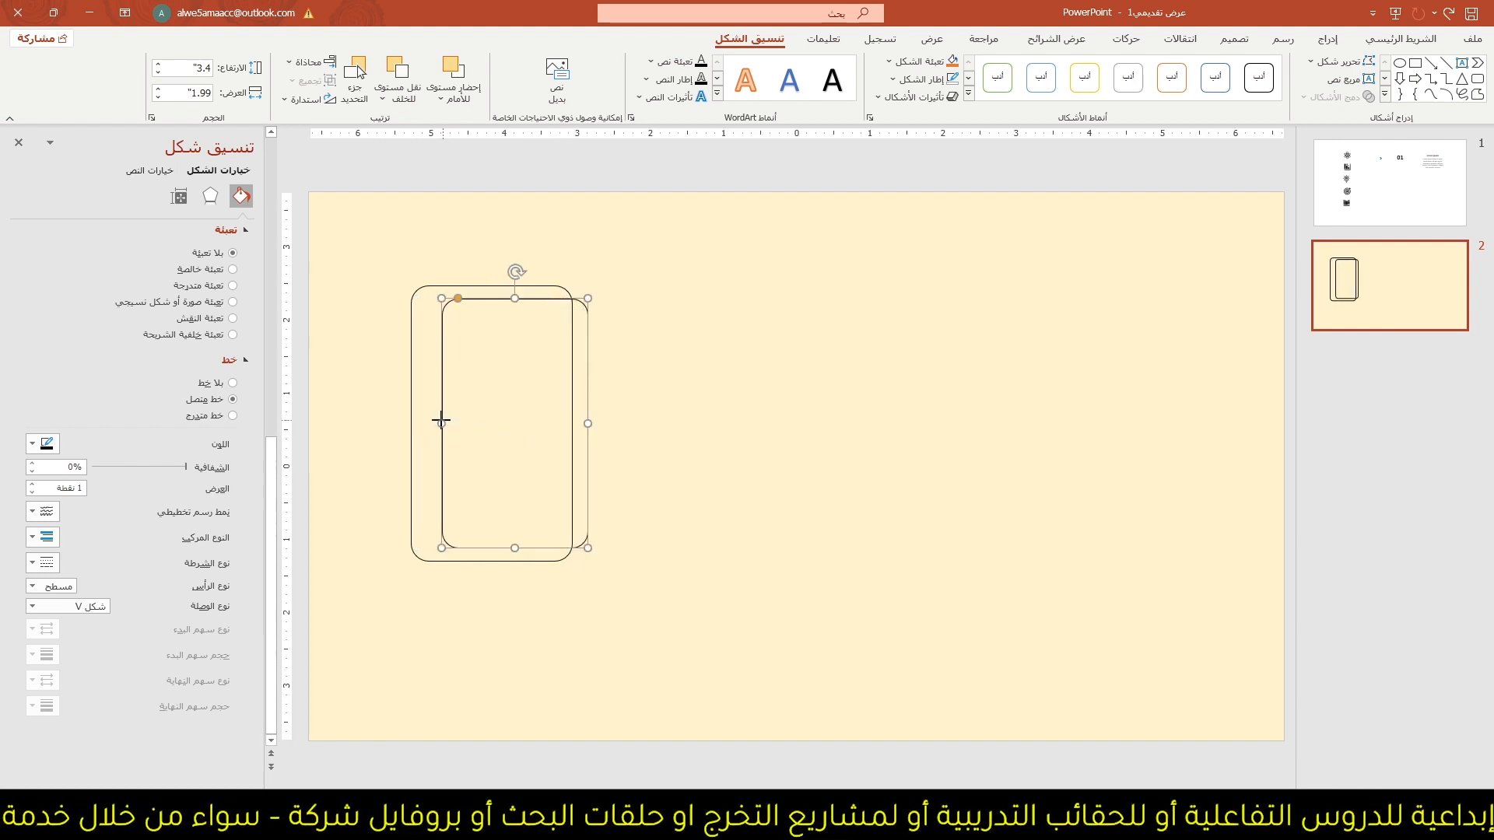
drag(440, 420, 427, 420)
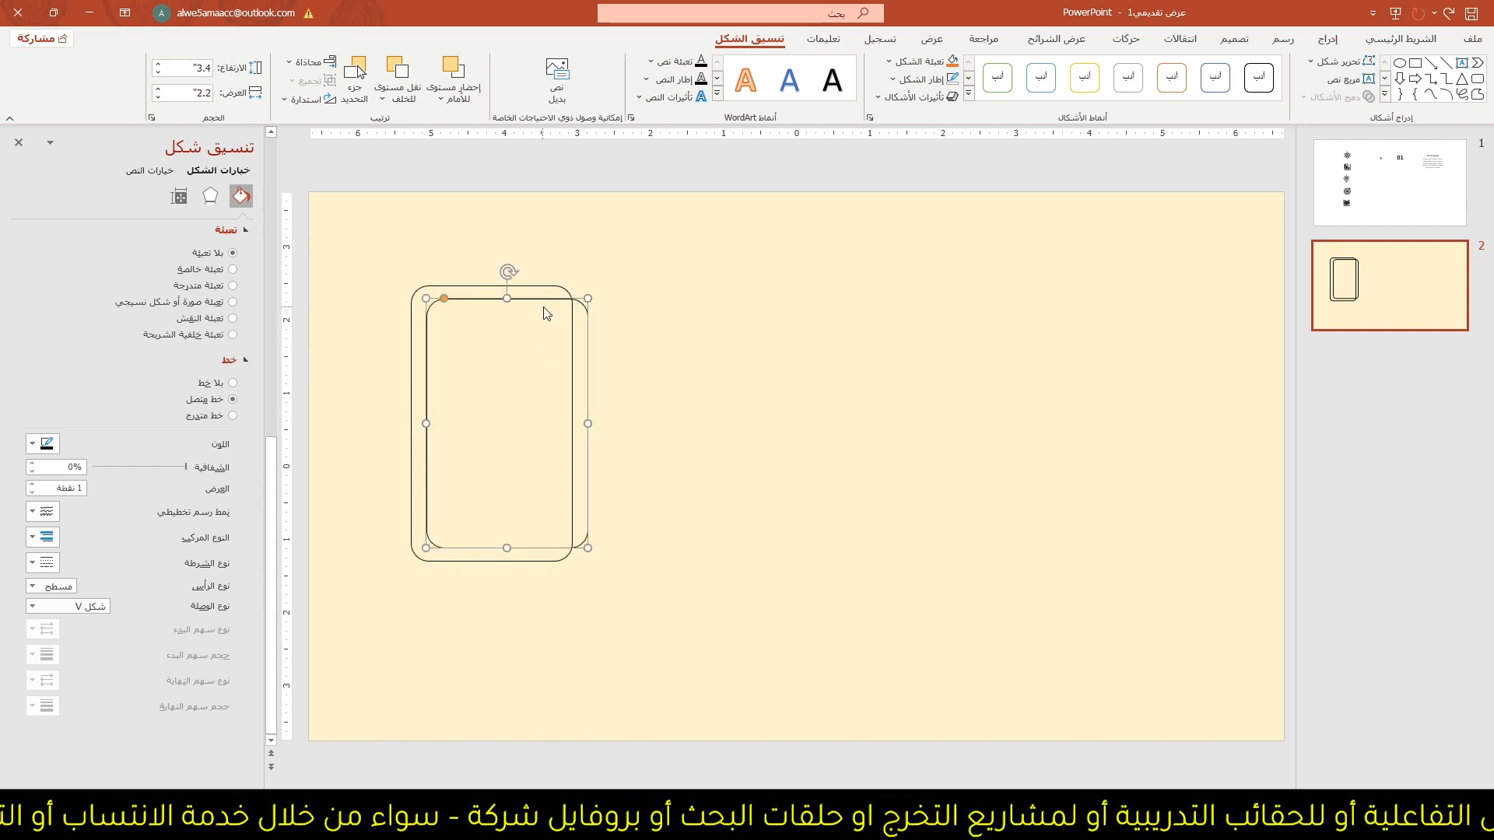
drag(507, 298, 507, 309)
click(481, 309)
click(482, 310)
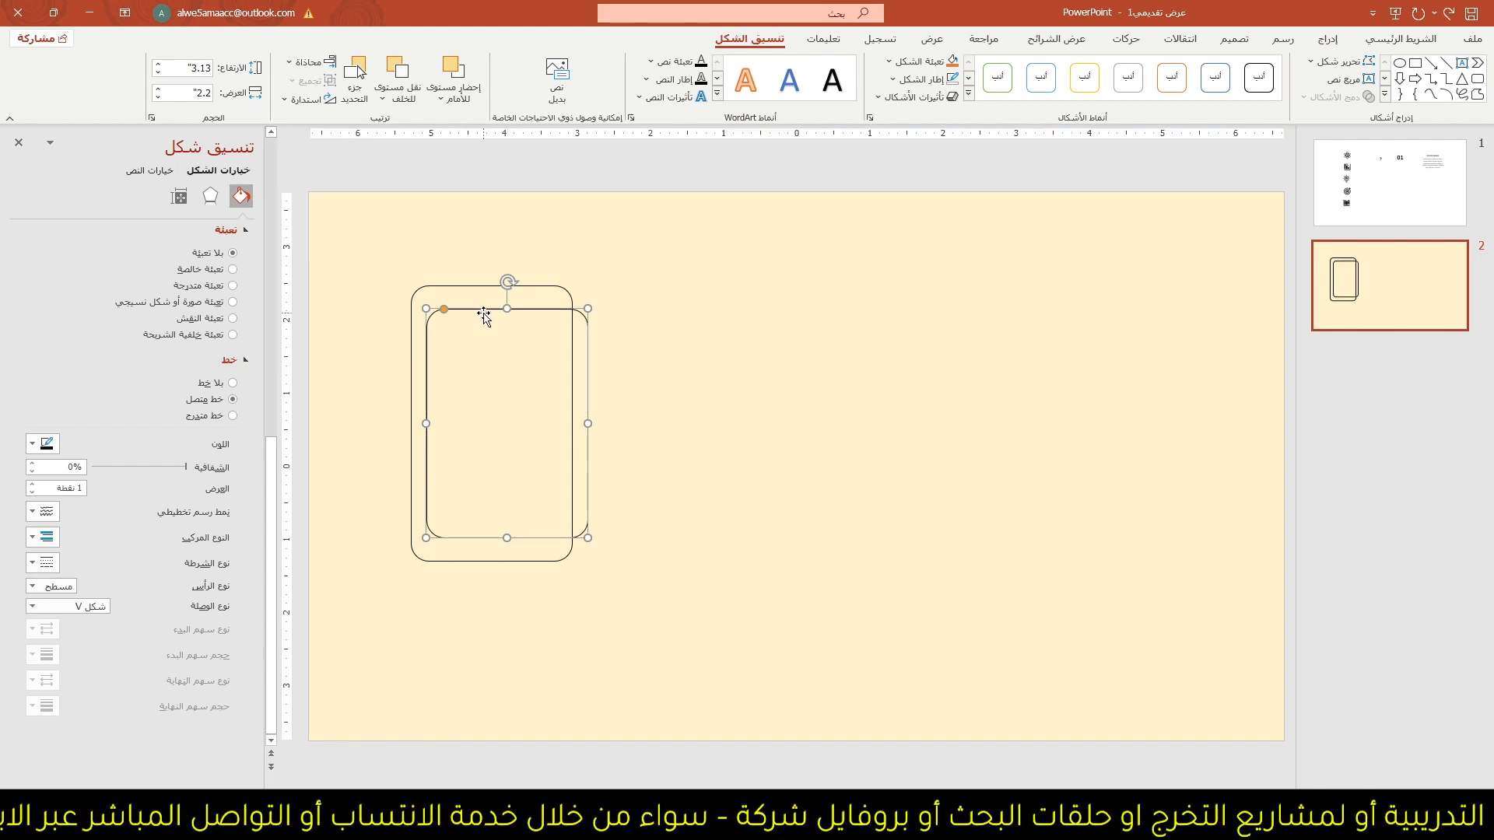
drag(483, 315, 494, 314)
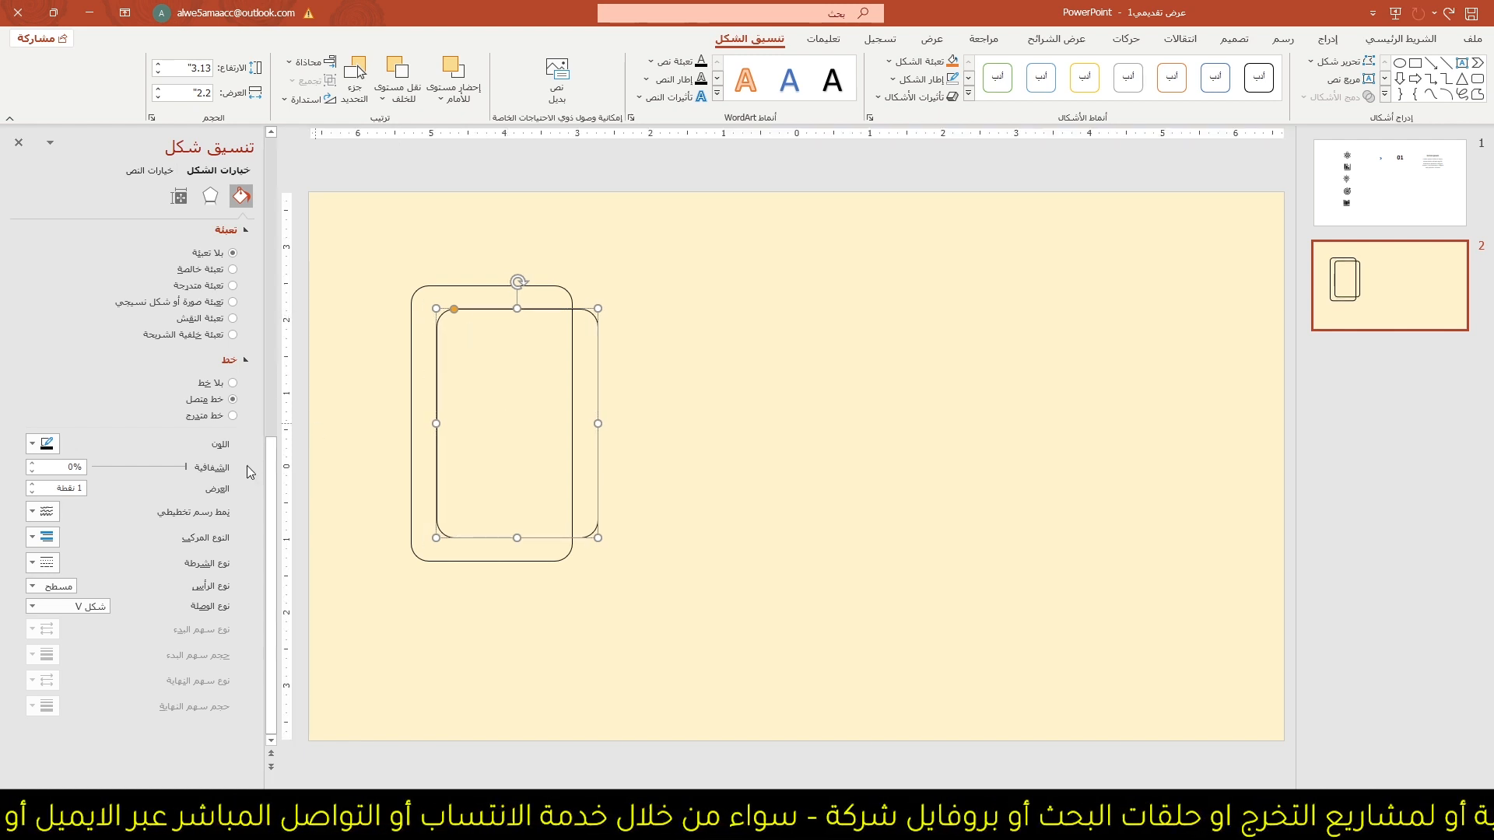
- Remove the smaller rounded rectangle's outline and give it a solid white fill
click(228, 384)
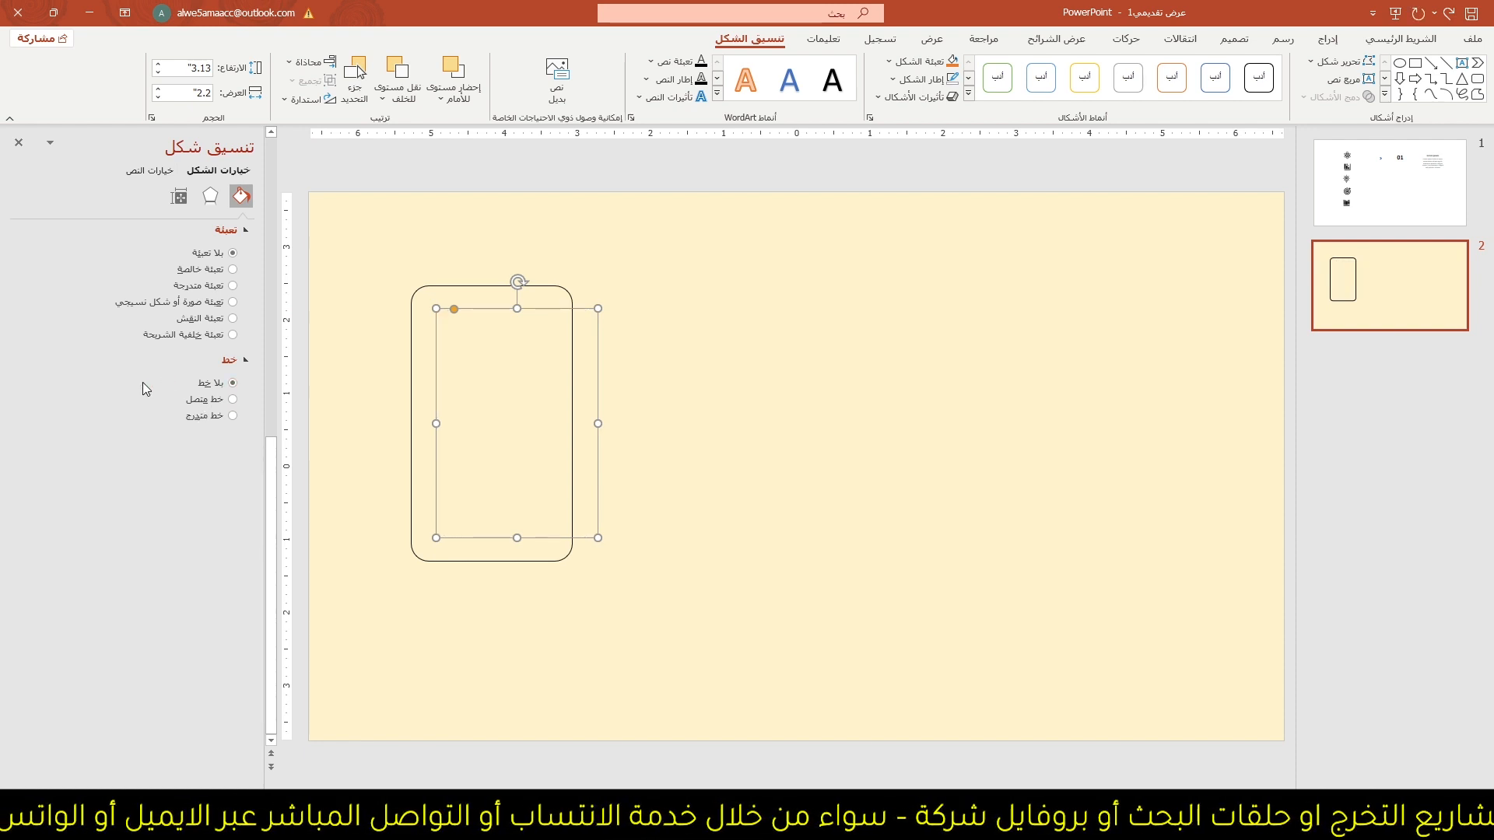
click(204, 271)
click(40, 364)
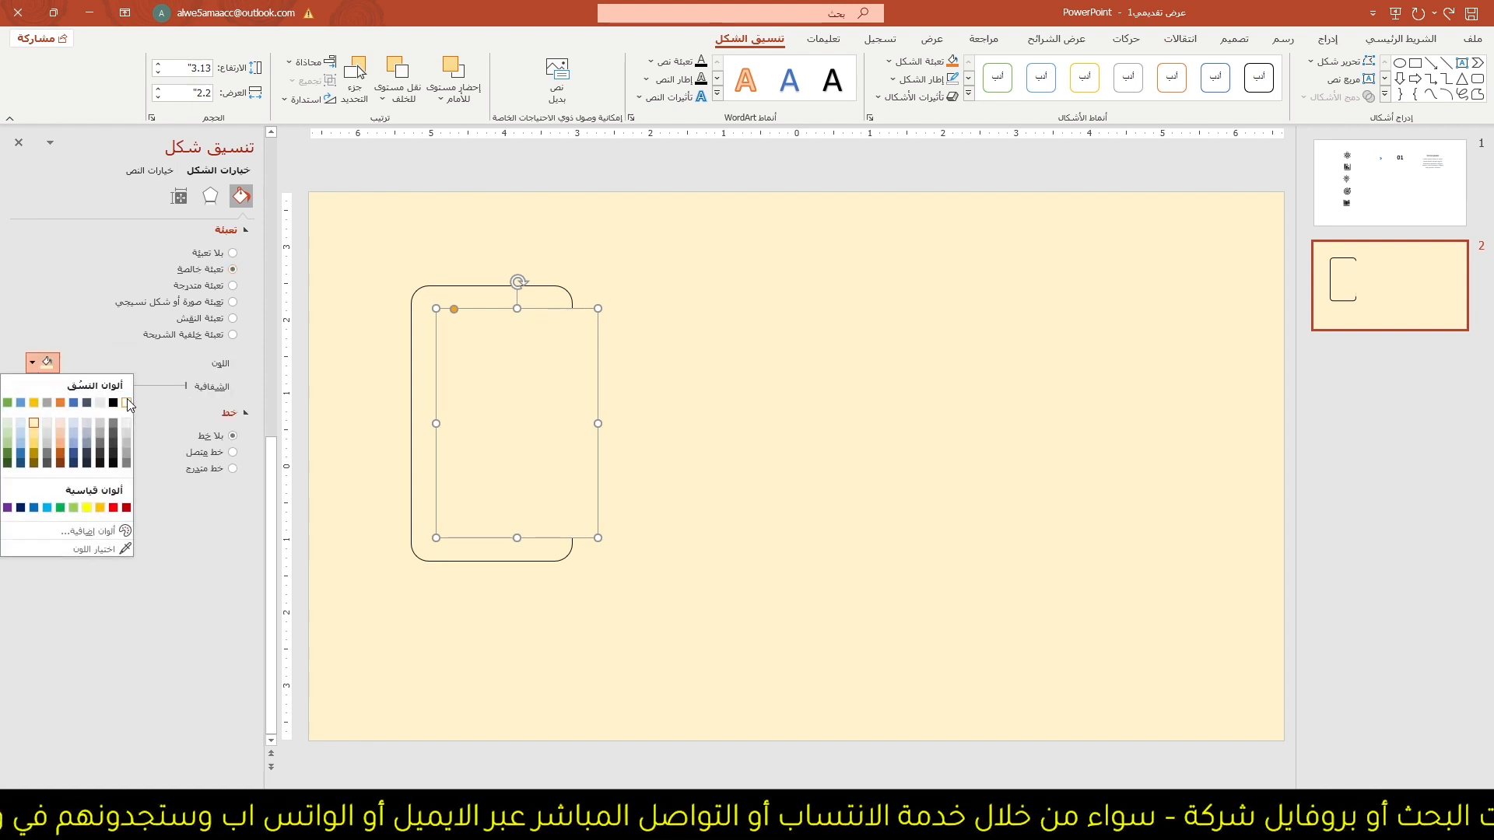
click(126, 406)
key(Escape)
- Draw a rectangle with rounded top corners, about 1.42" high and 2.78" wide, to the right of the white card
click(1329, 40)
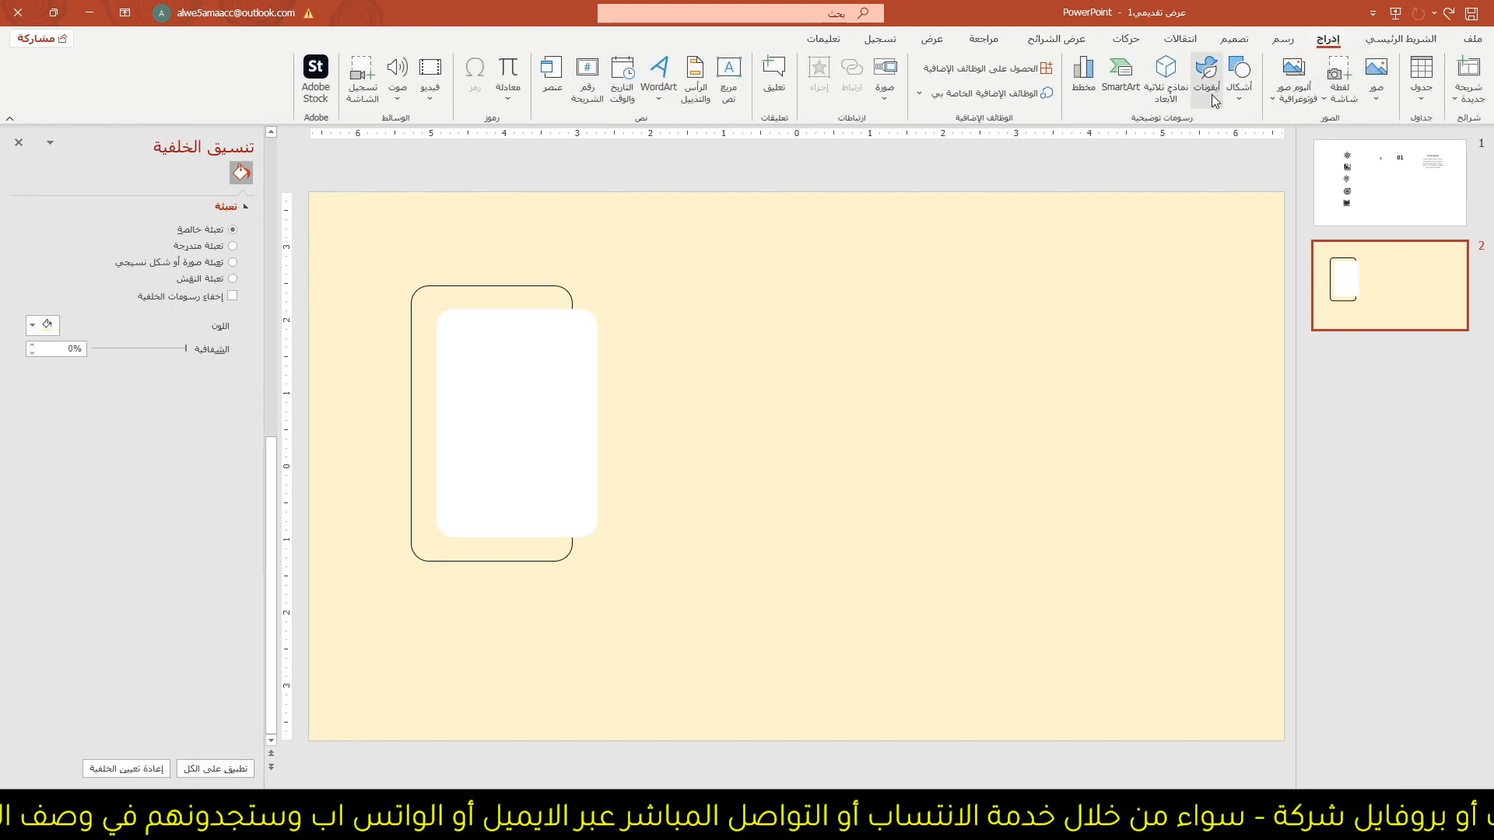
click(1239, 82)
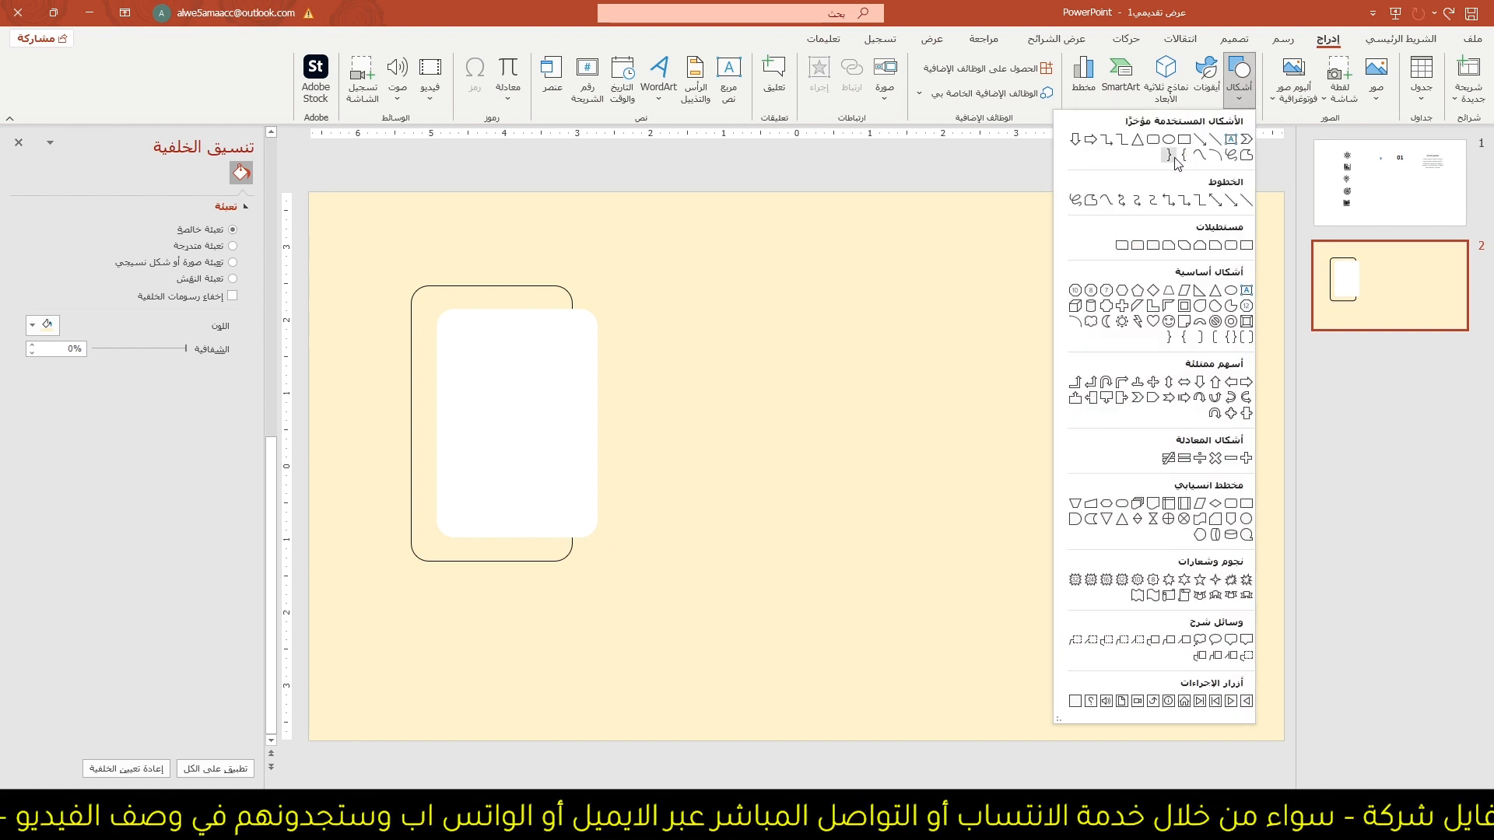
click(1135, 247)
mouse_move(656, 285)
mouse_down()
mouse_move(716, 403)
mouse_move(776, 450)
mouse_move(808, 397)
mouse_move(862, 389)
mouse_up()
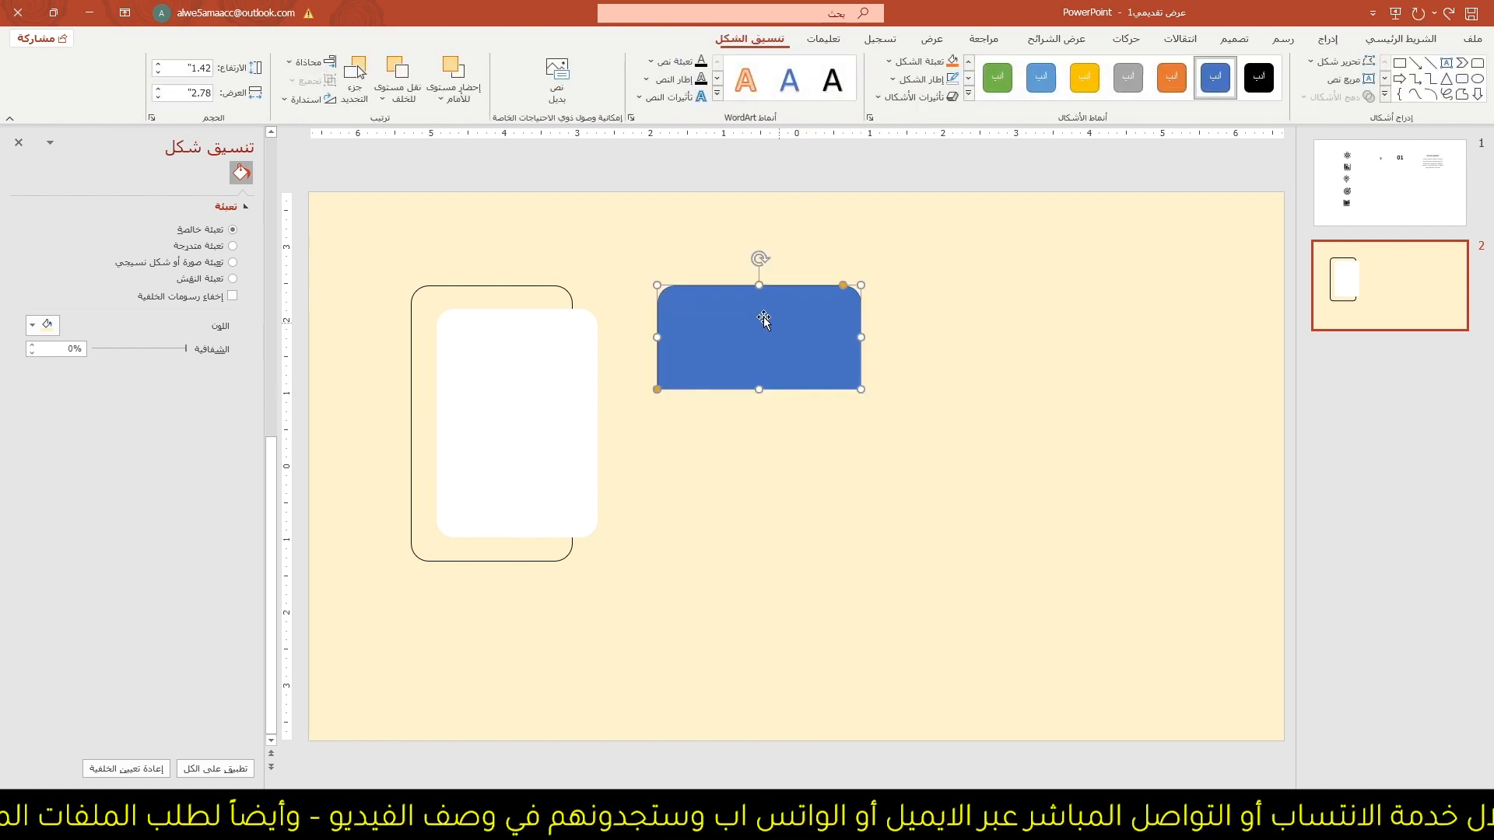
- Rotate the round-top rectangle 90° left, place it over the white card, and resize it to about 2.2" by 3.52"
click(280, 100)
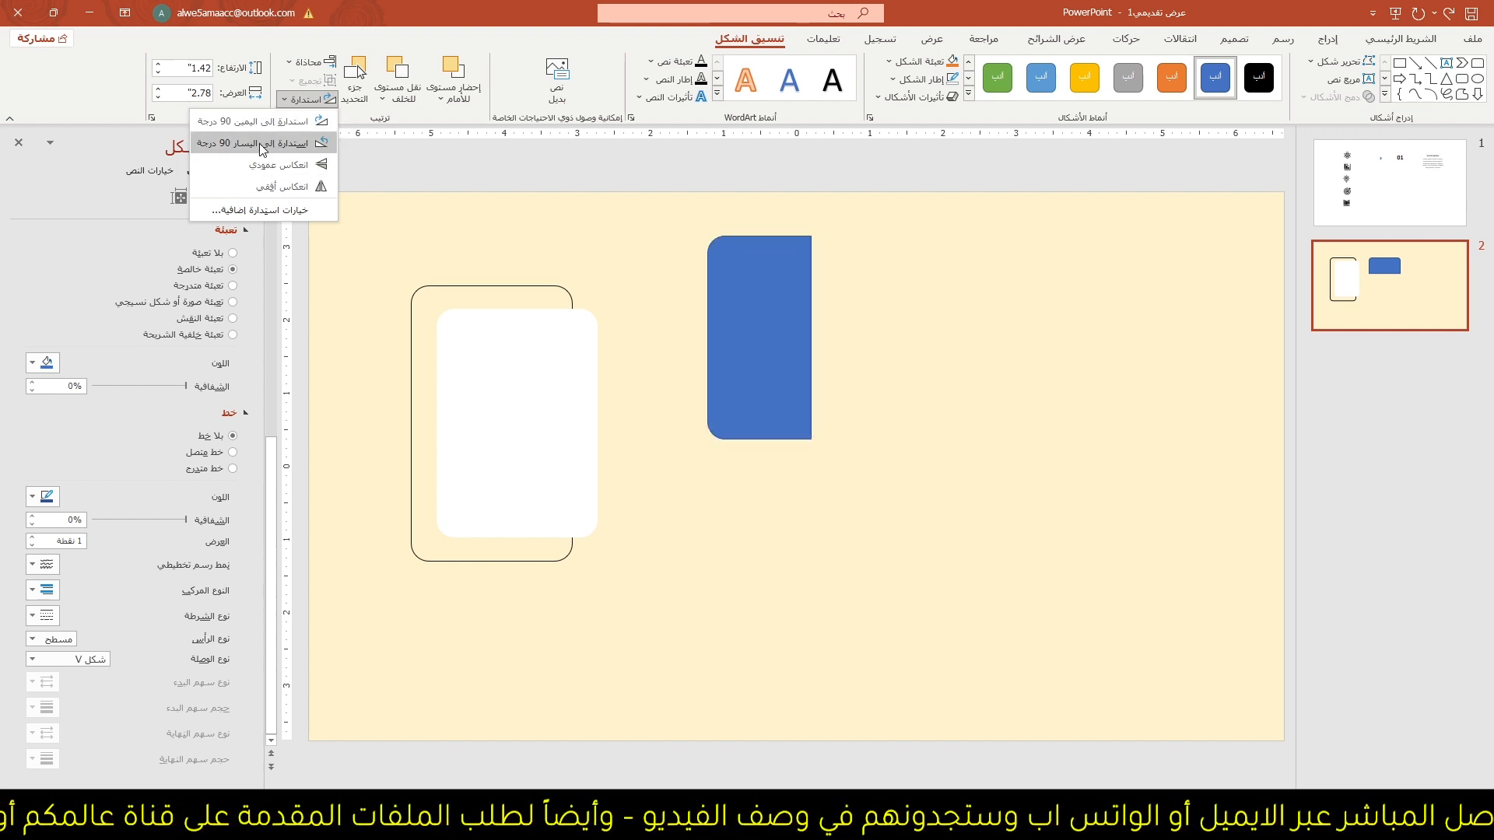
click(261, 149)
drag(736, 265, 497, 328)
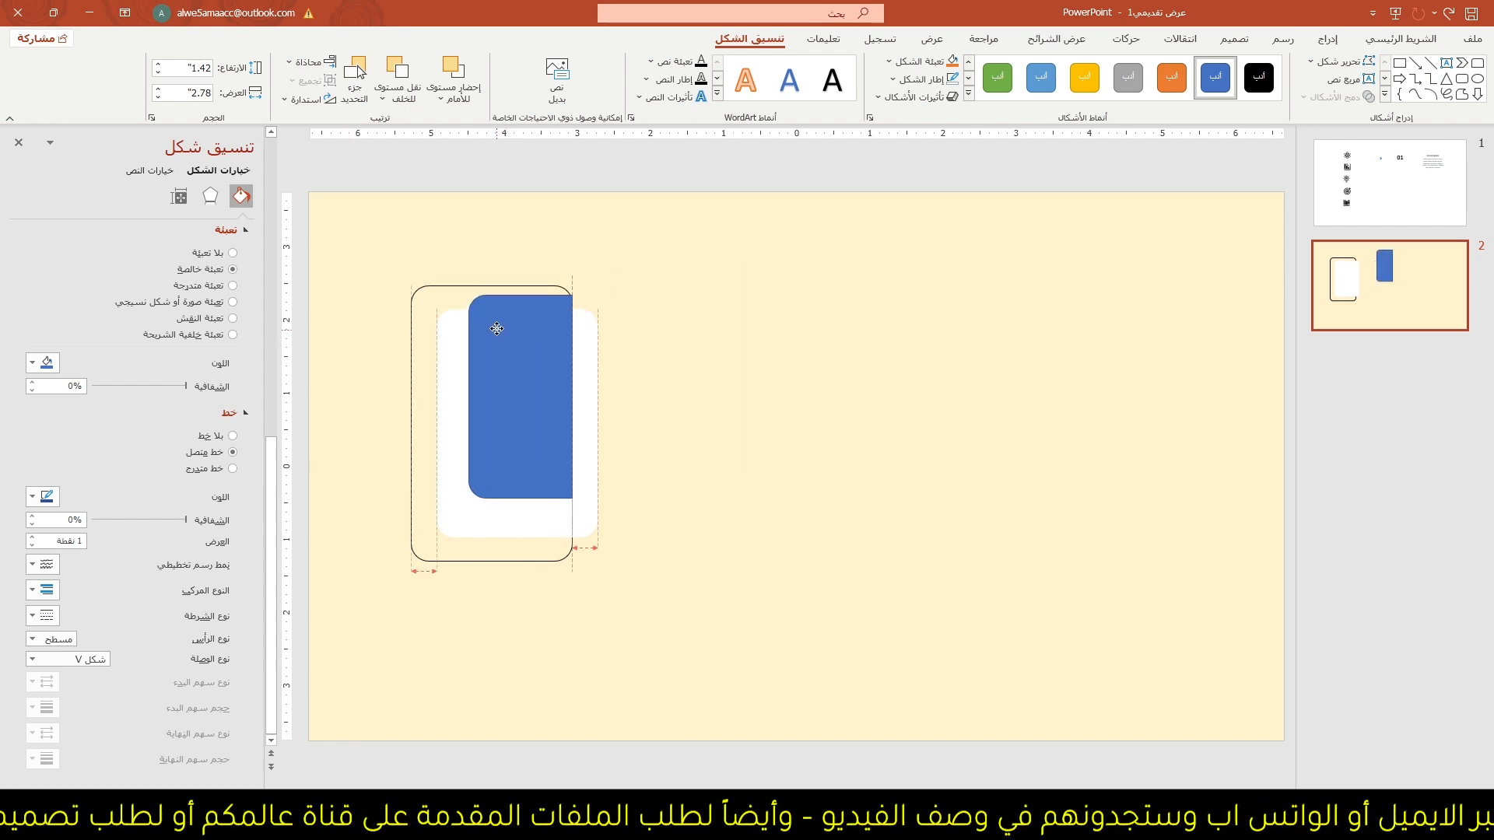
drag(469, 499, 501, 527)
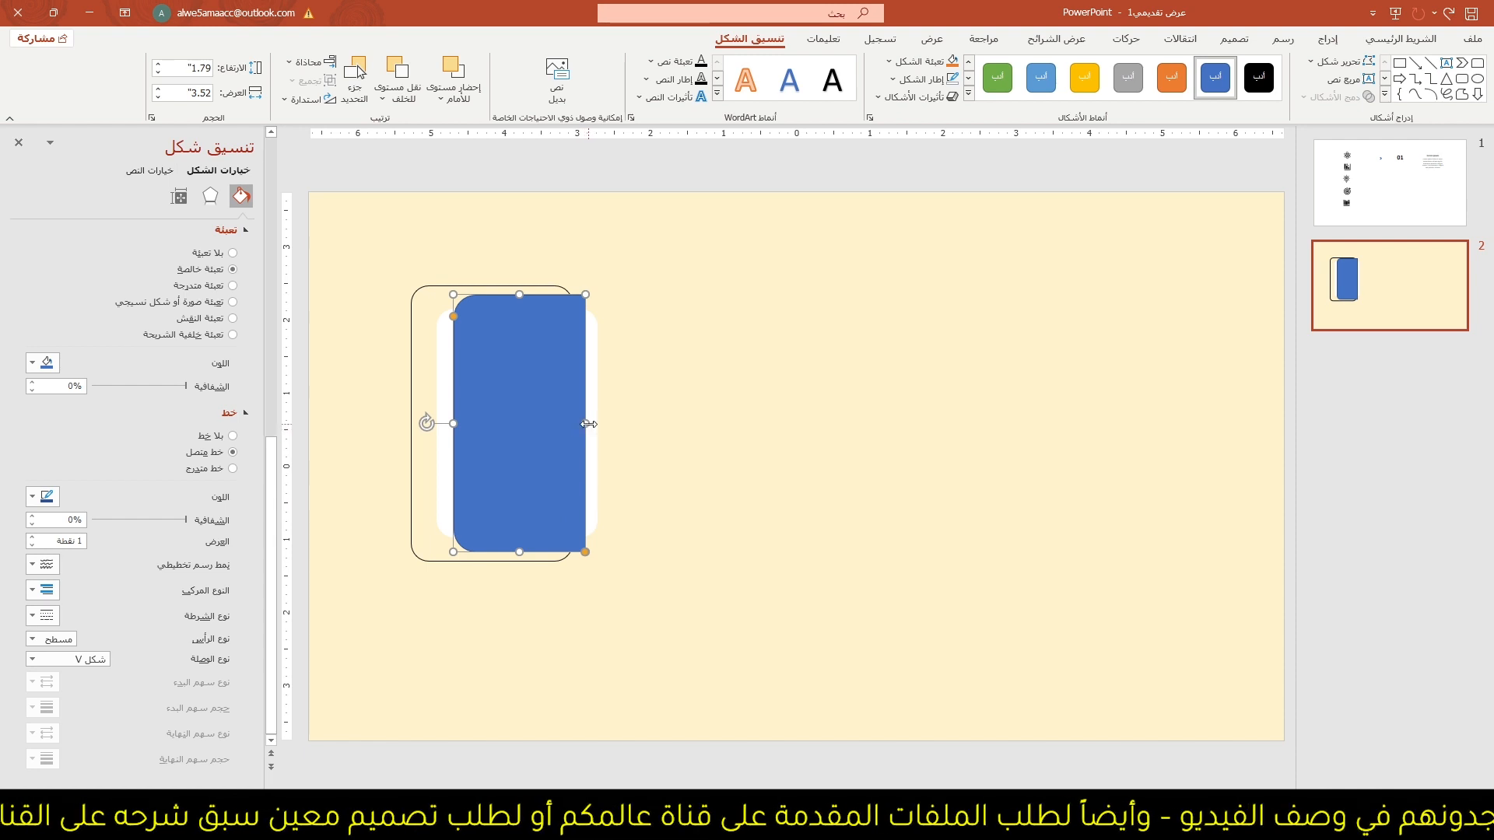
drag(589, 423, 615, 423)
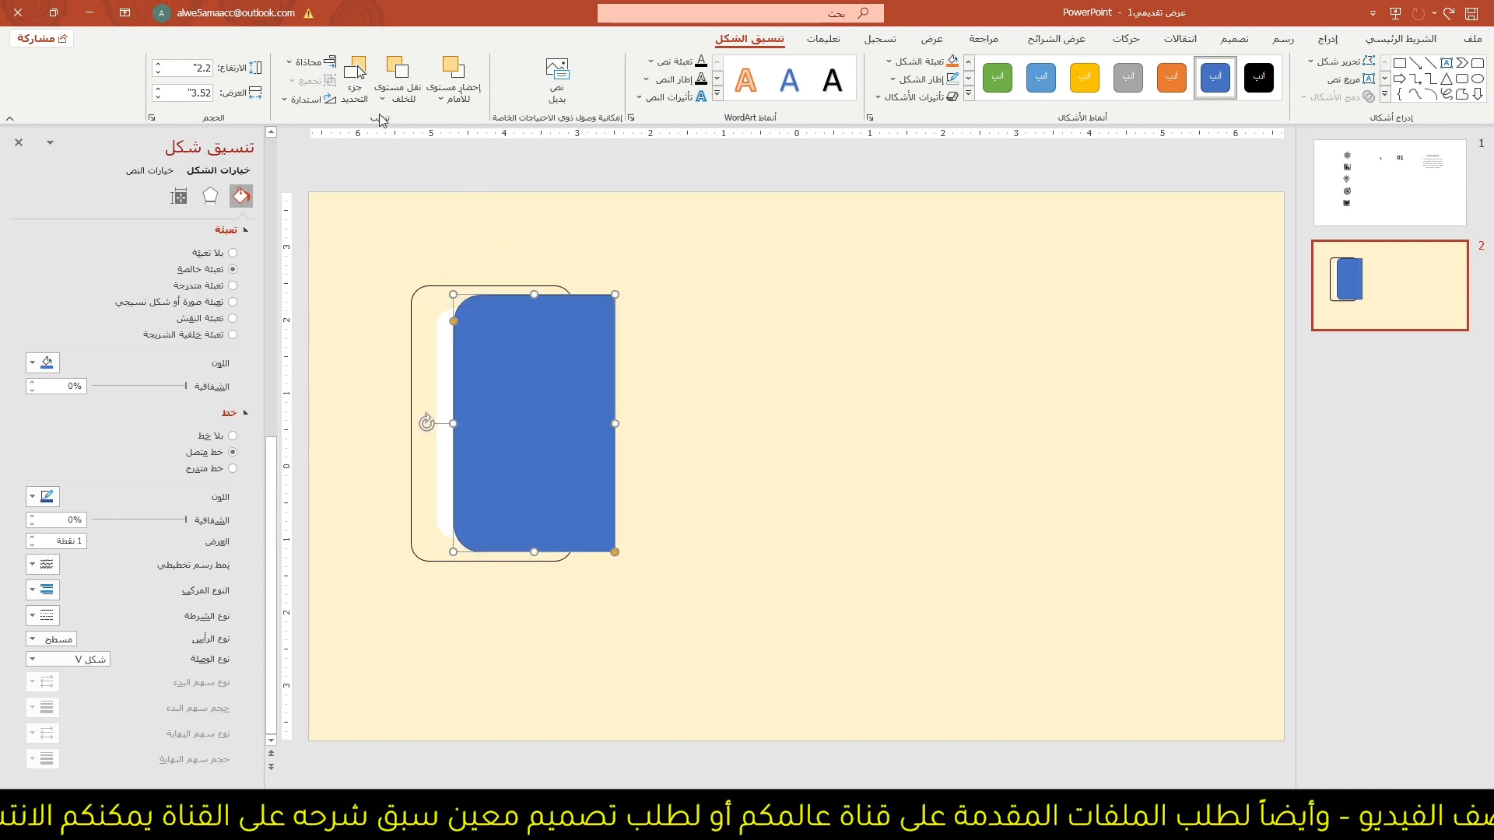
- Send the rotated rectangle behind the white card and give it a light blue fill with no outline
click(403, 71)
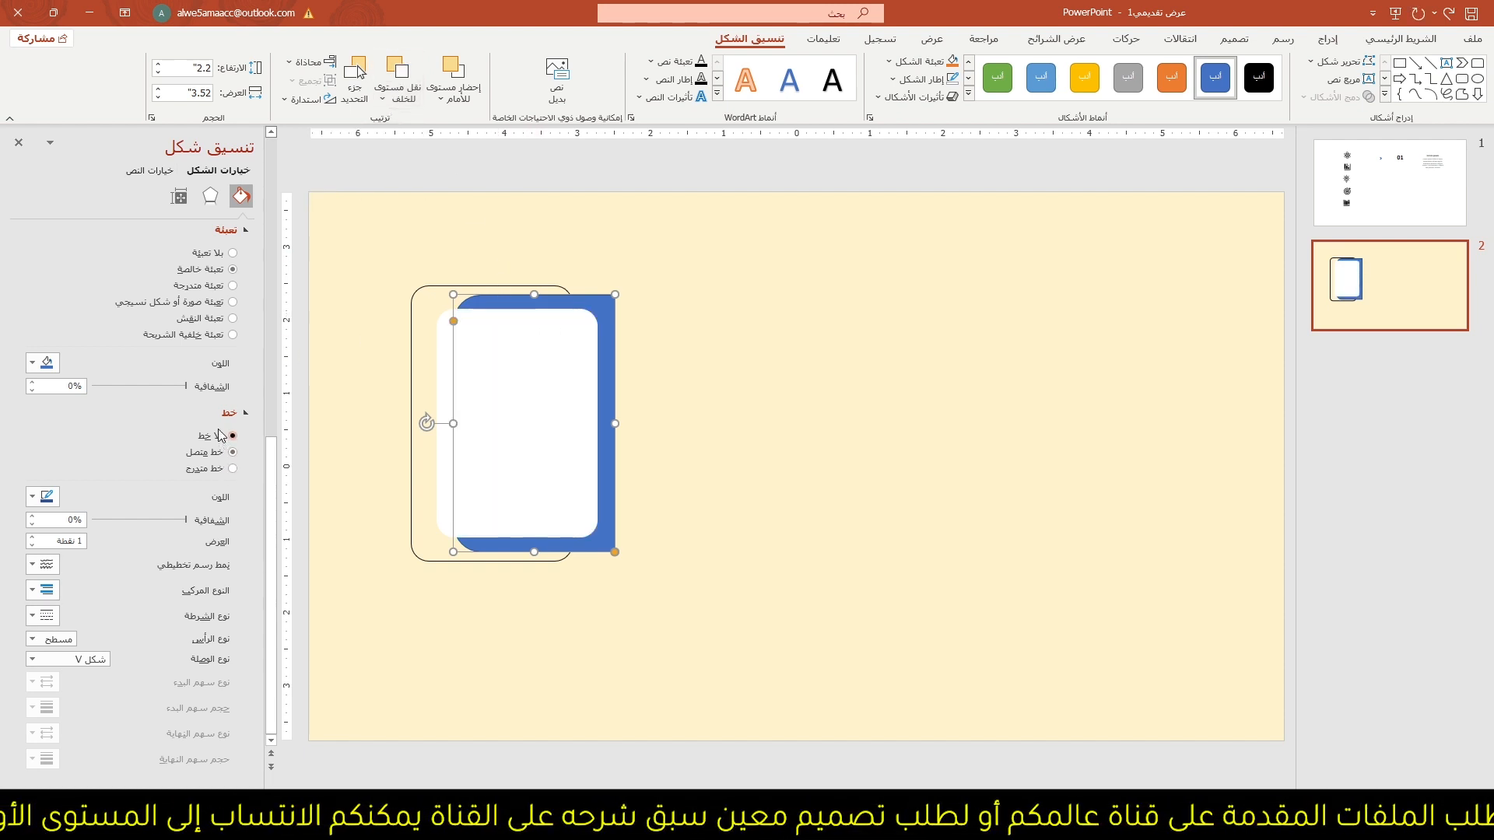
click(221, 436)
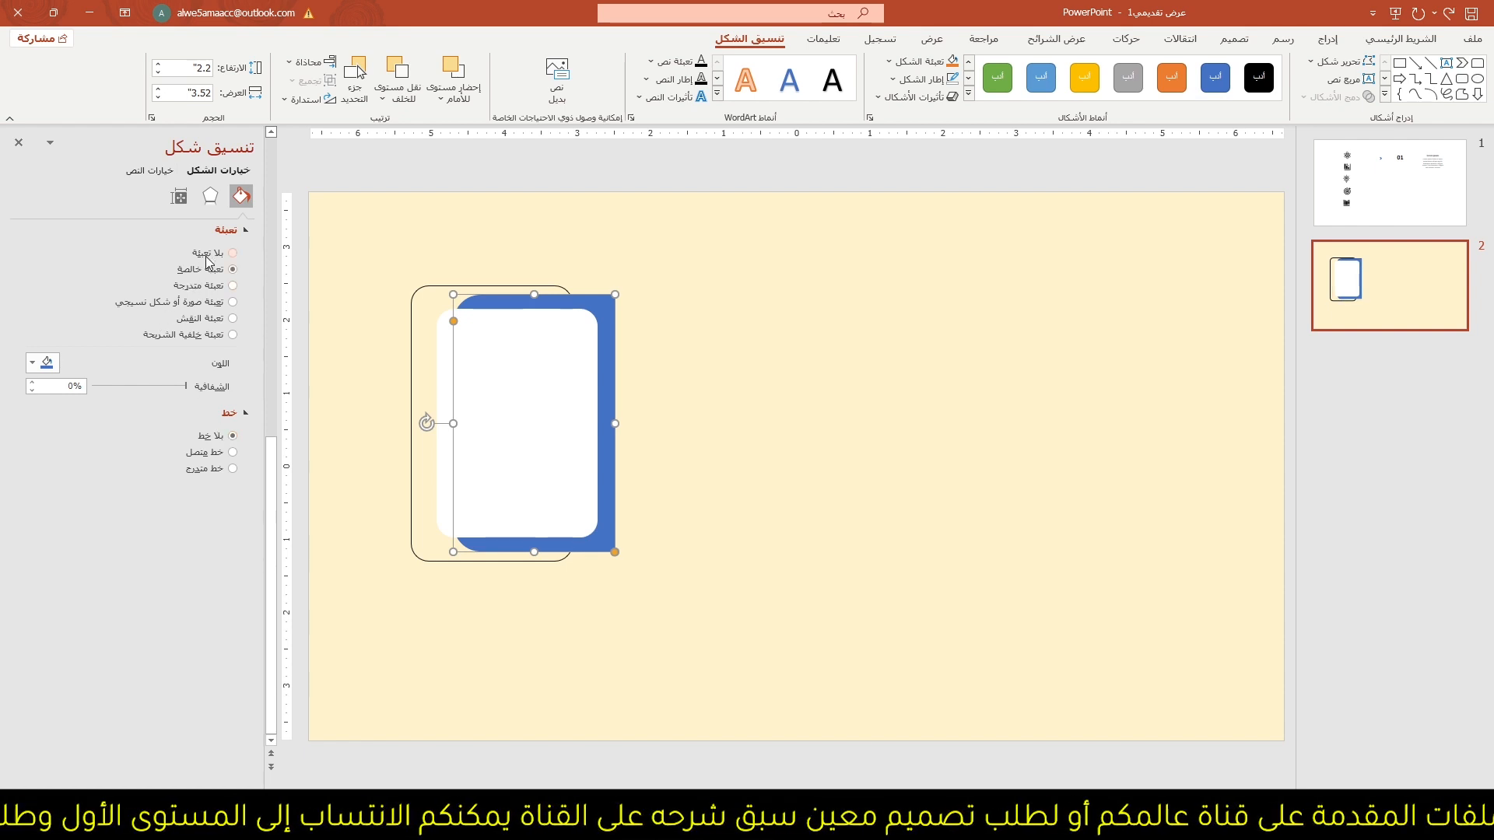
click(47, 364)
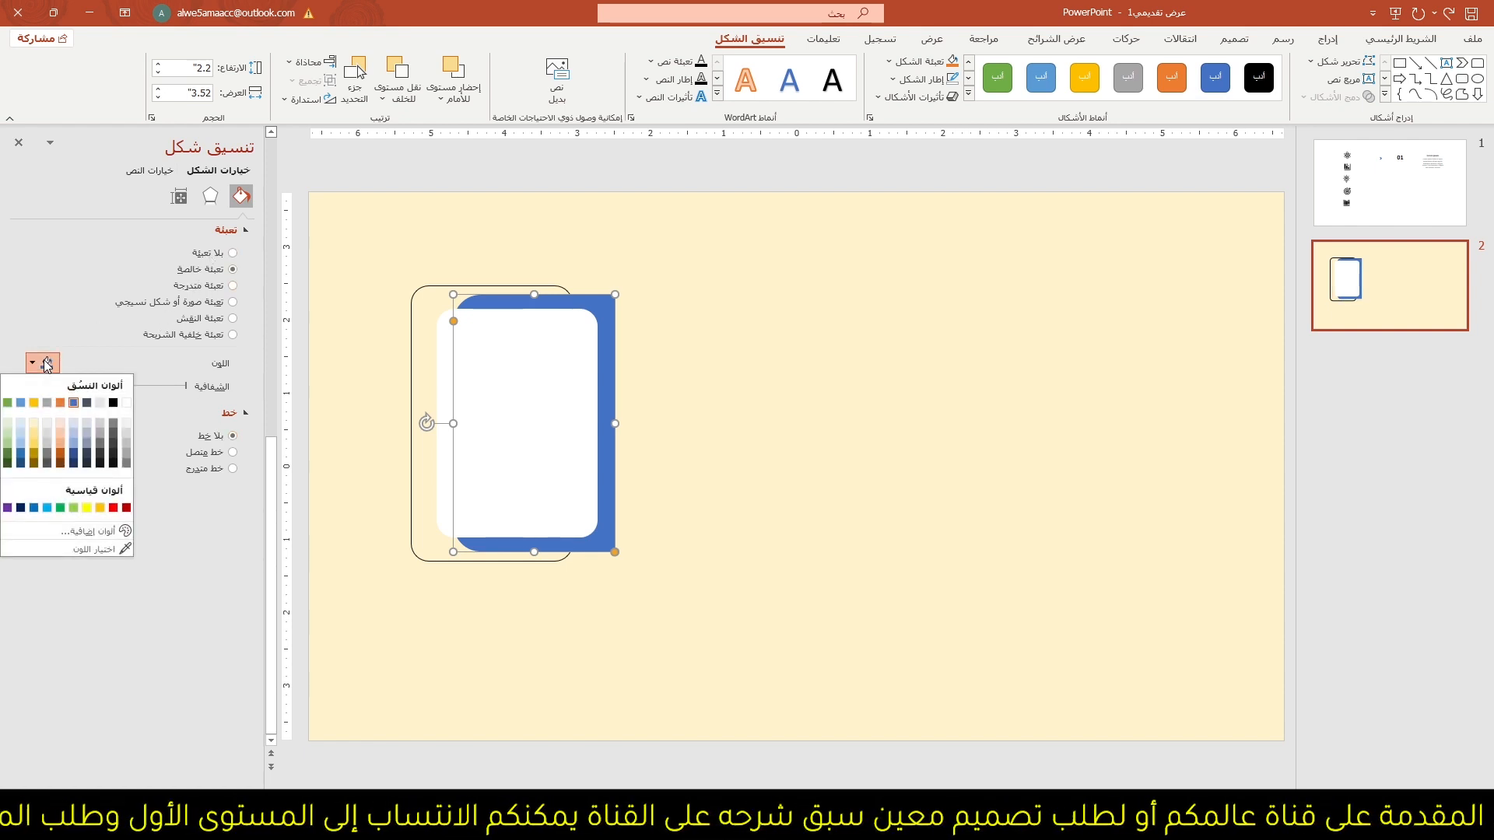
click(46, 507)
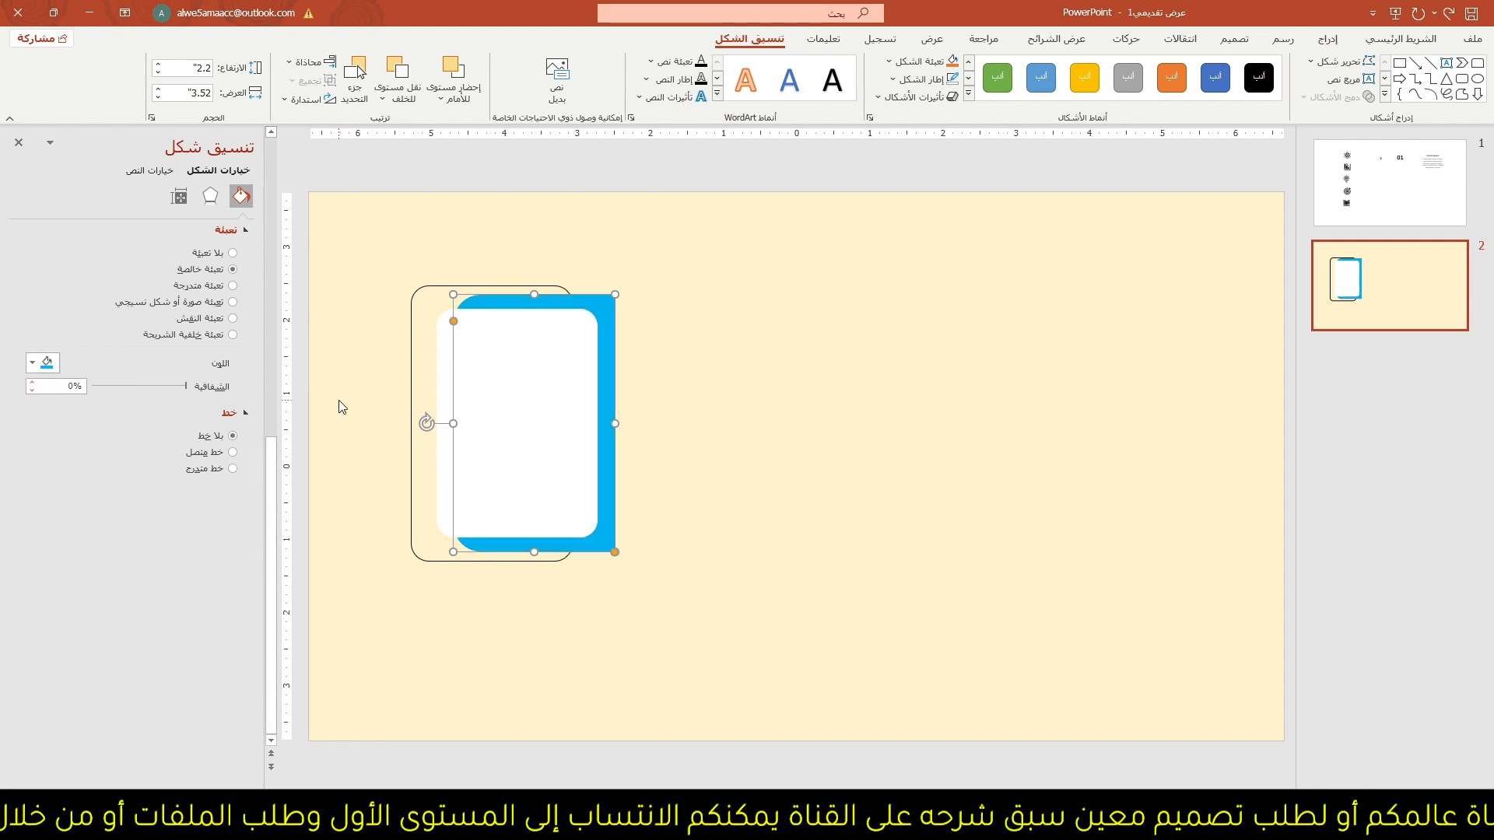
- Narrow the black-outlined rounded rectangle by bringing its left edge closer to the white card
click(417, 346)
click(412, 347)
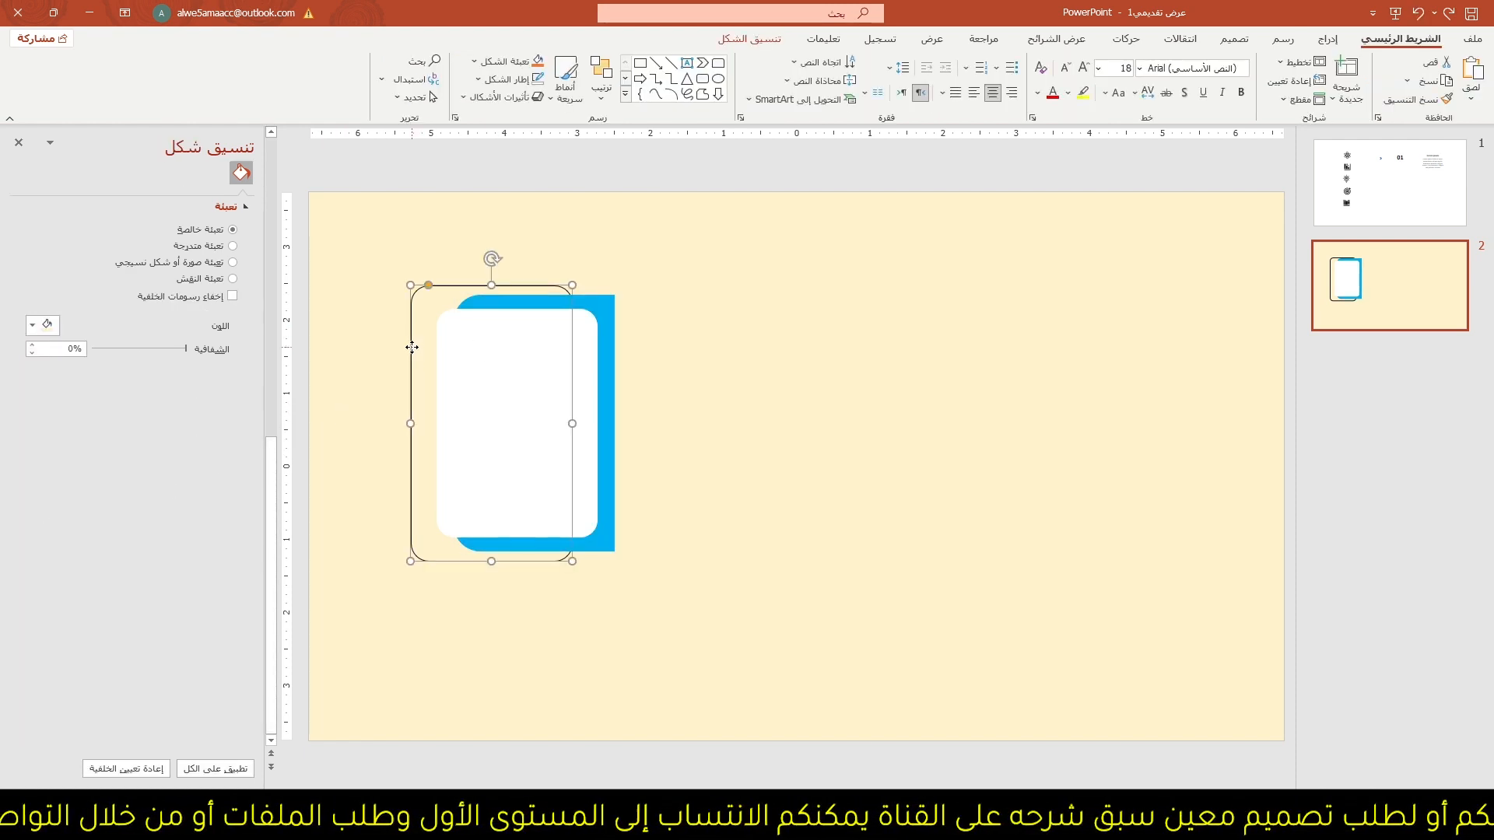
drag(410, 421, 426, 423)
click(711, 330)
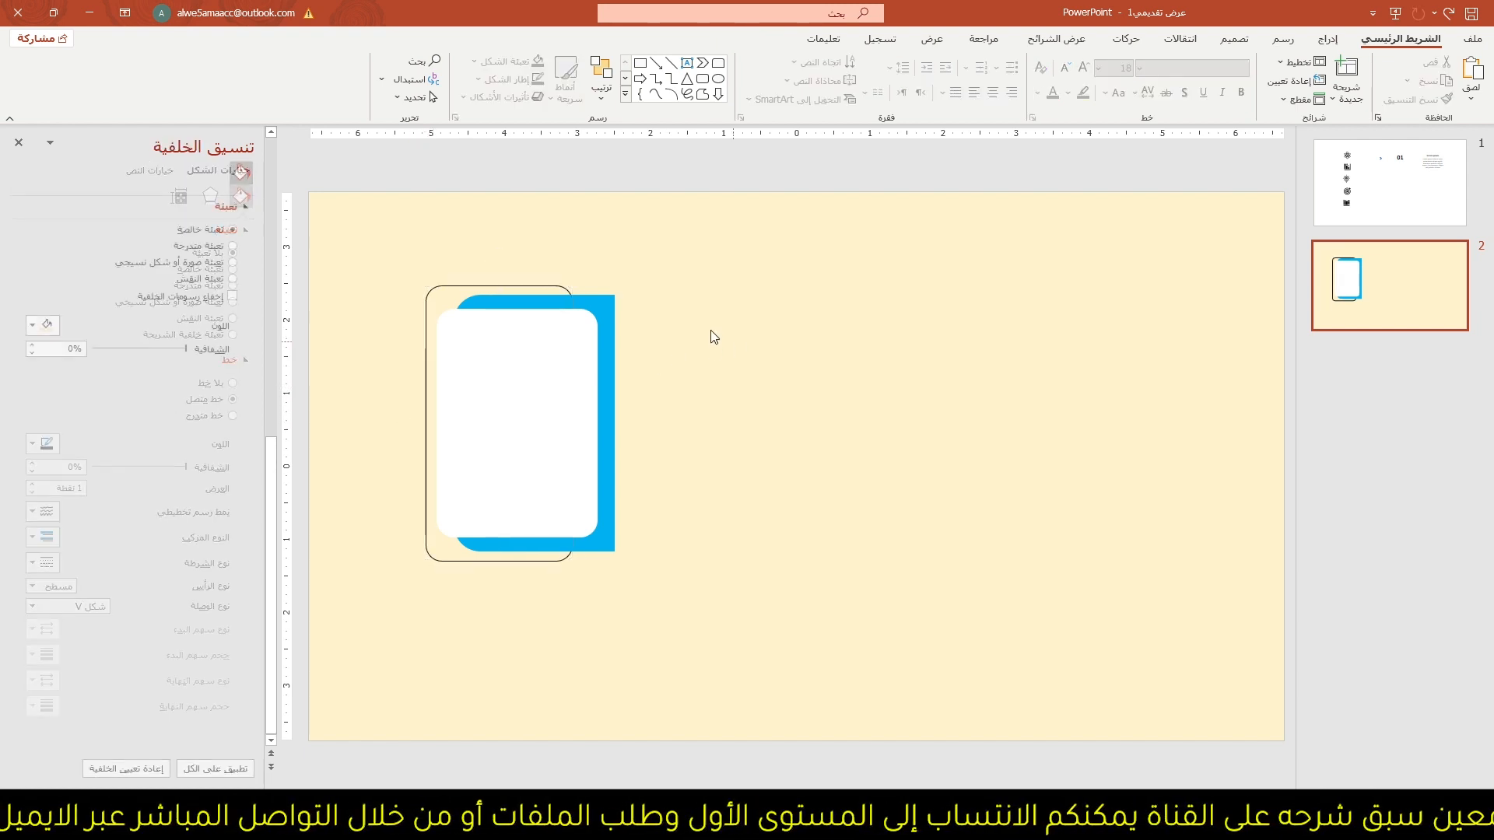
- Draw a circle about 0.49" across, centred on the middle of the light blue shape's right edge
click(1330, 40)
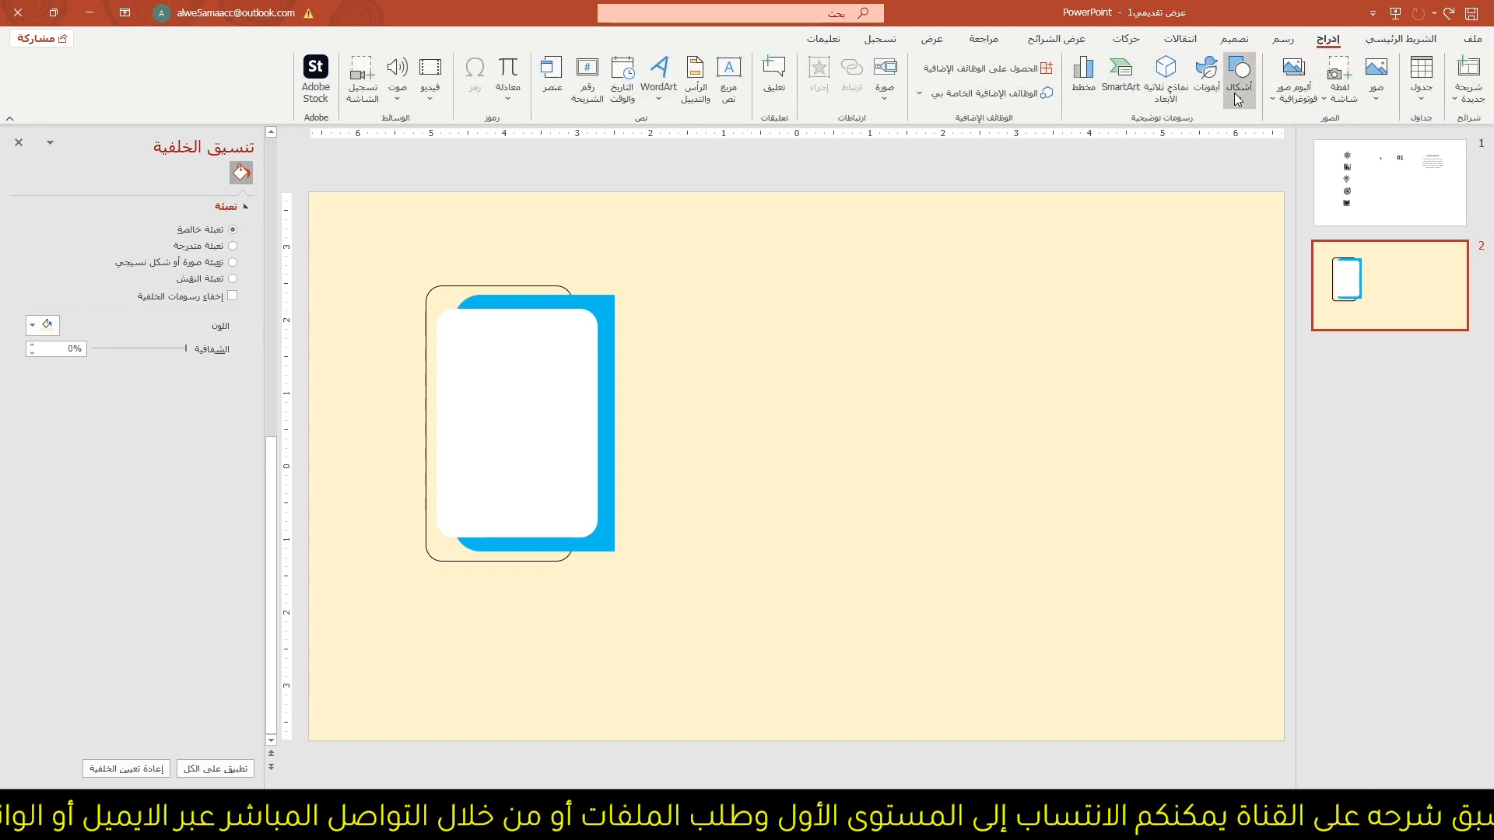
click(1238, 74)
click(1154, 140)
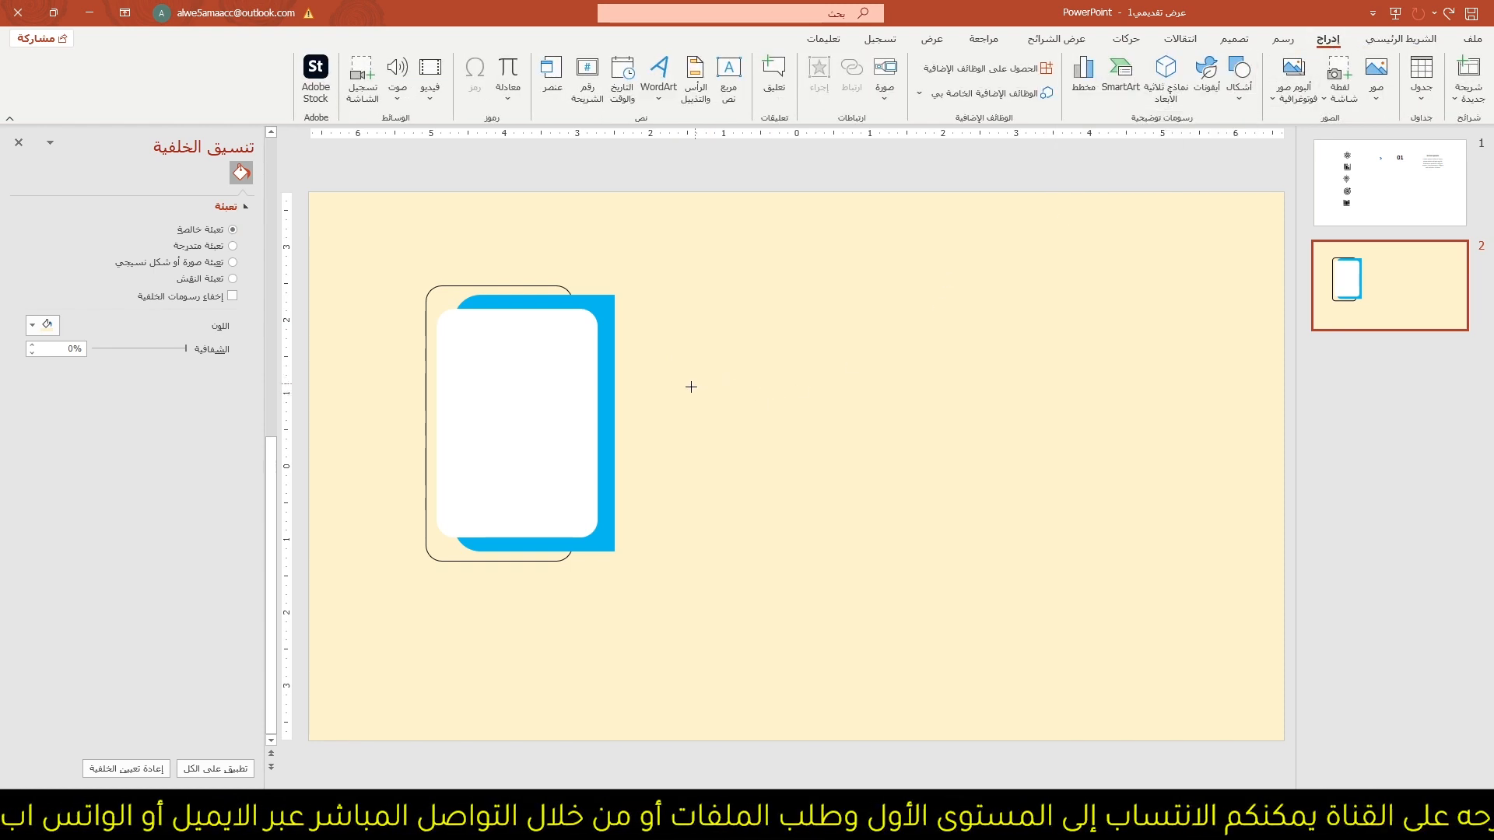
mouse_move(683, 387)
mouse_down()
mouse_move(718, 422)
mouse_move(603, 428)
mouse_move(623, 434)
mouse_up()
ctrl+scroll(623, 434, up, 4)
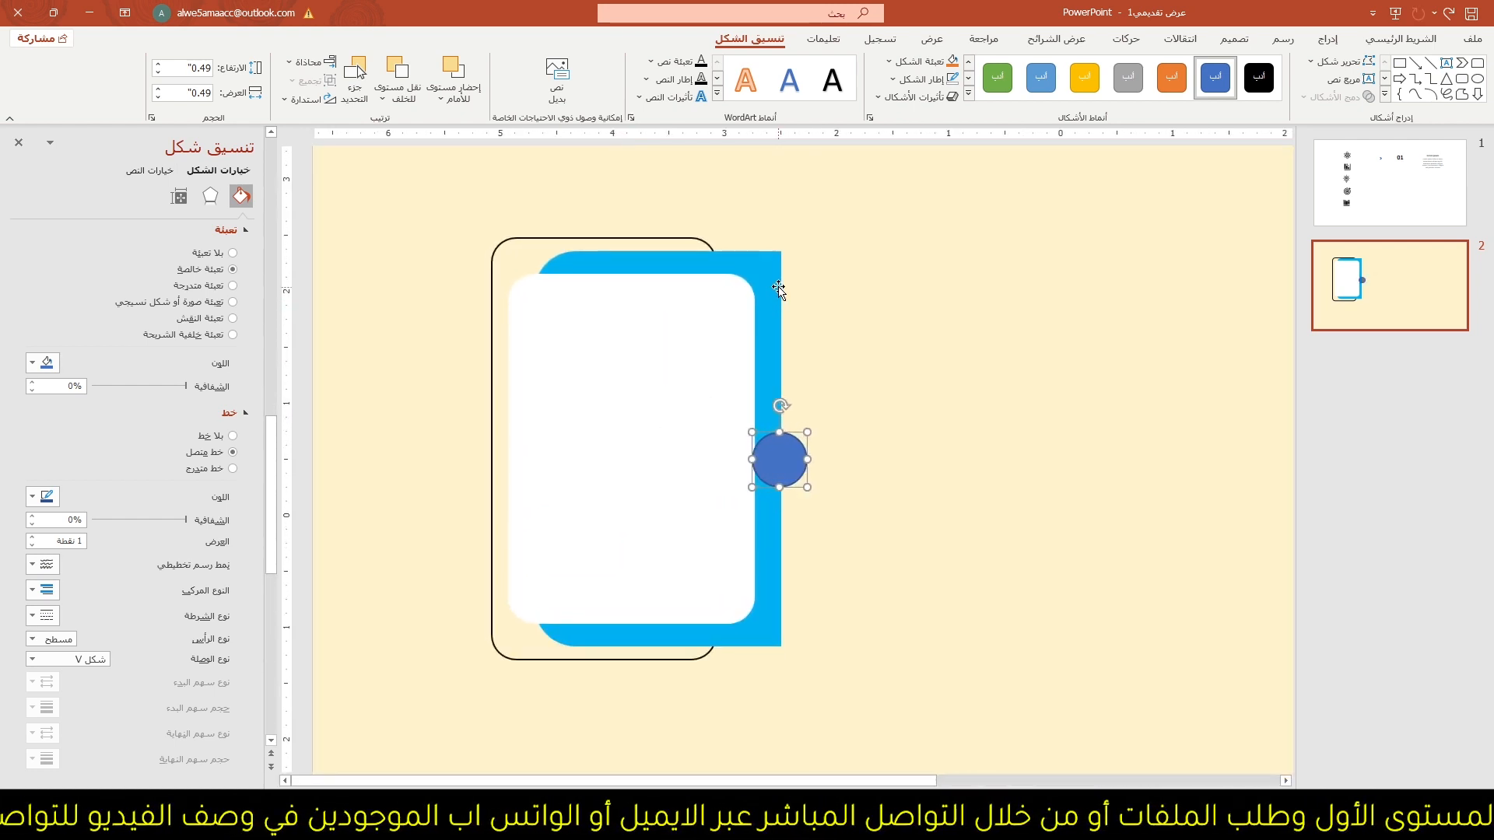
- Give the circle on the light blue shape's right edge a light blue fill with no outline and enlarge it slightly
drag(781, 455, 786, 449)
click(920, 79)
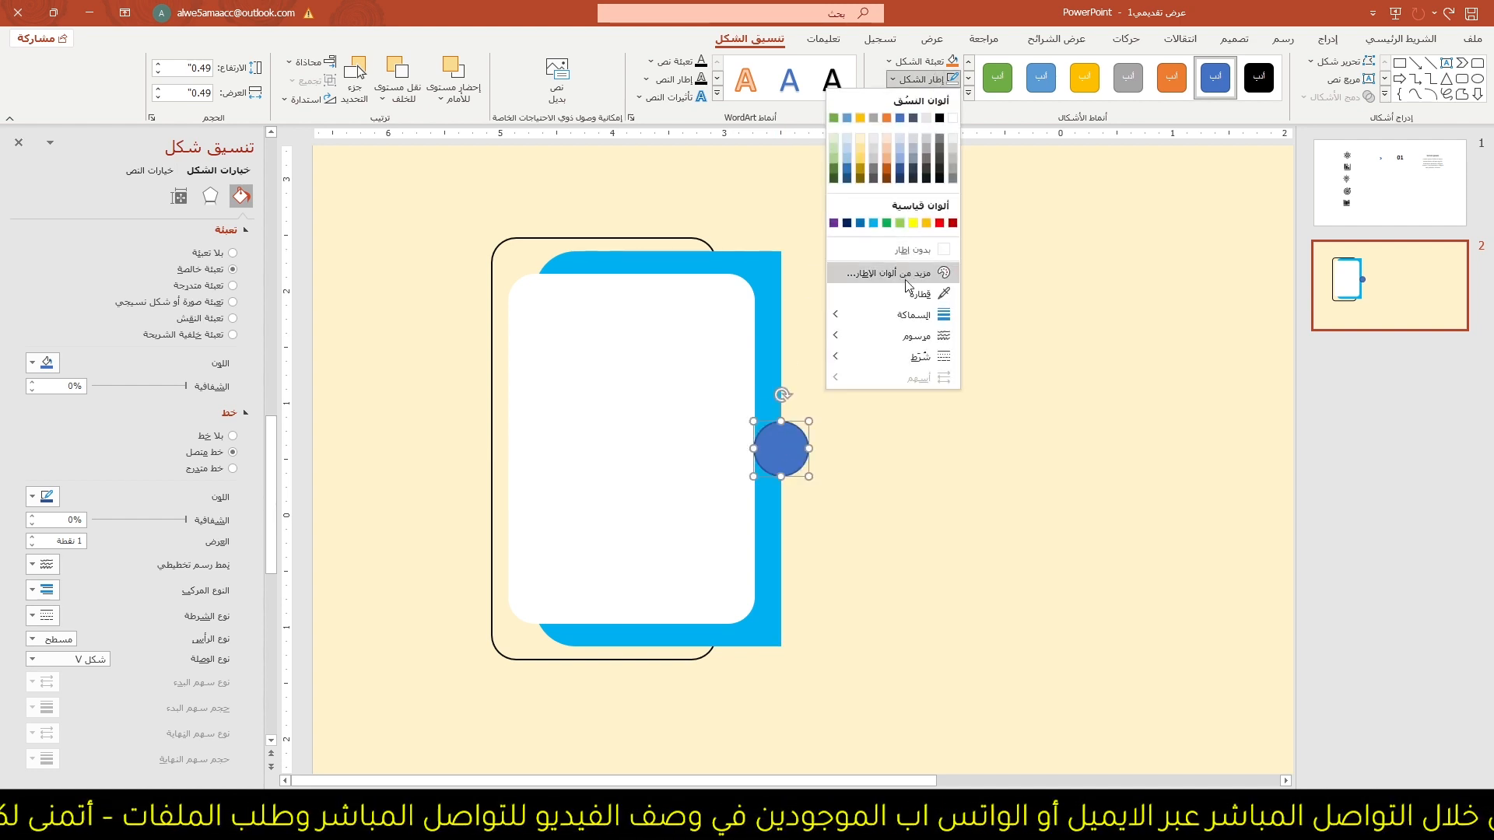
click(903, 251)
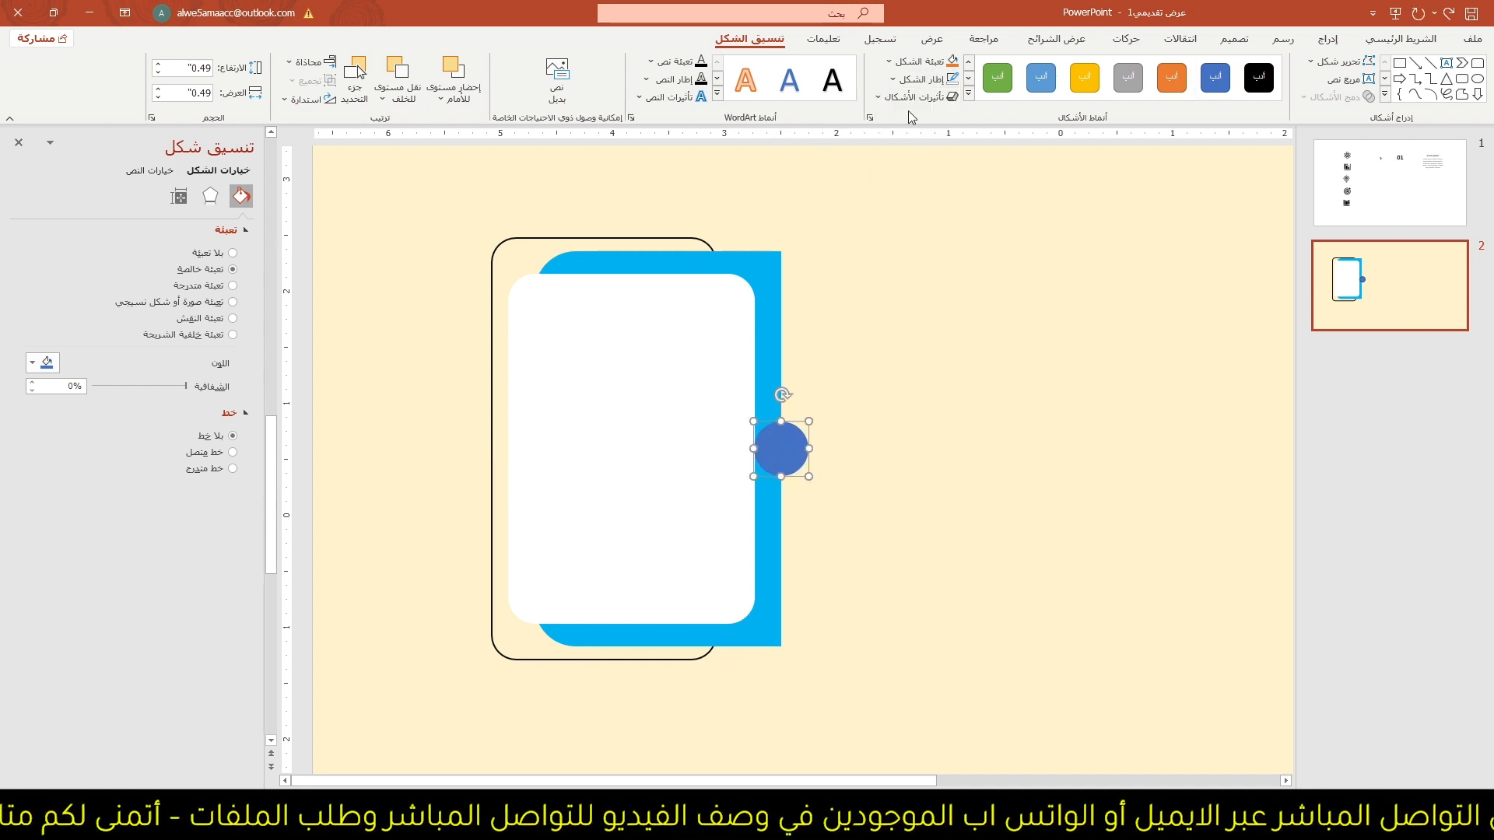
click(922, 61)
click(873, 206)
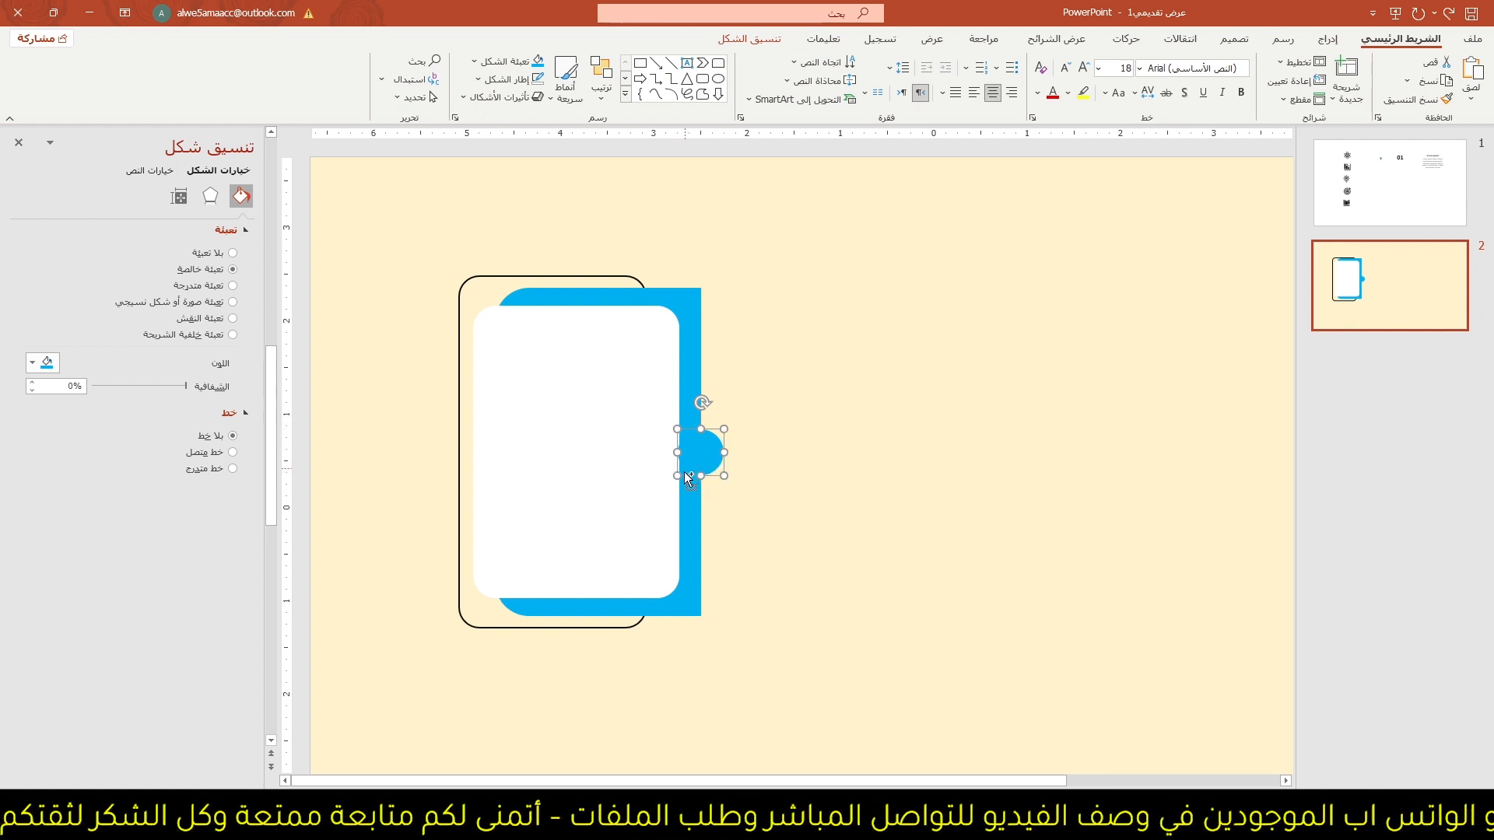
drag(676, 476, 669, 483)
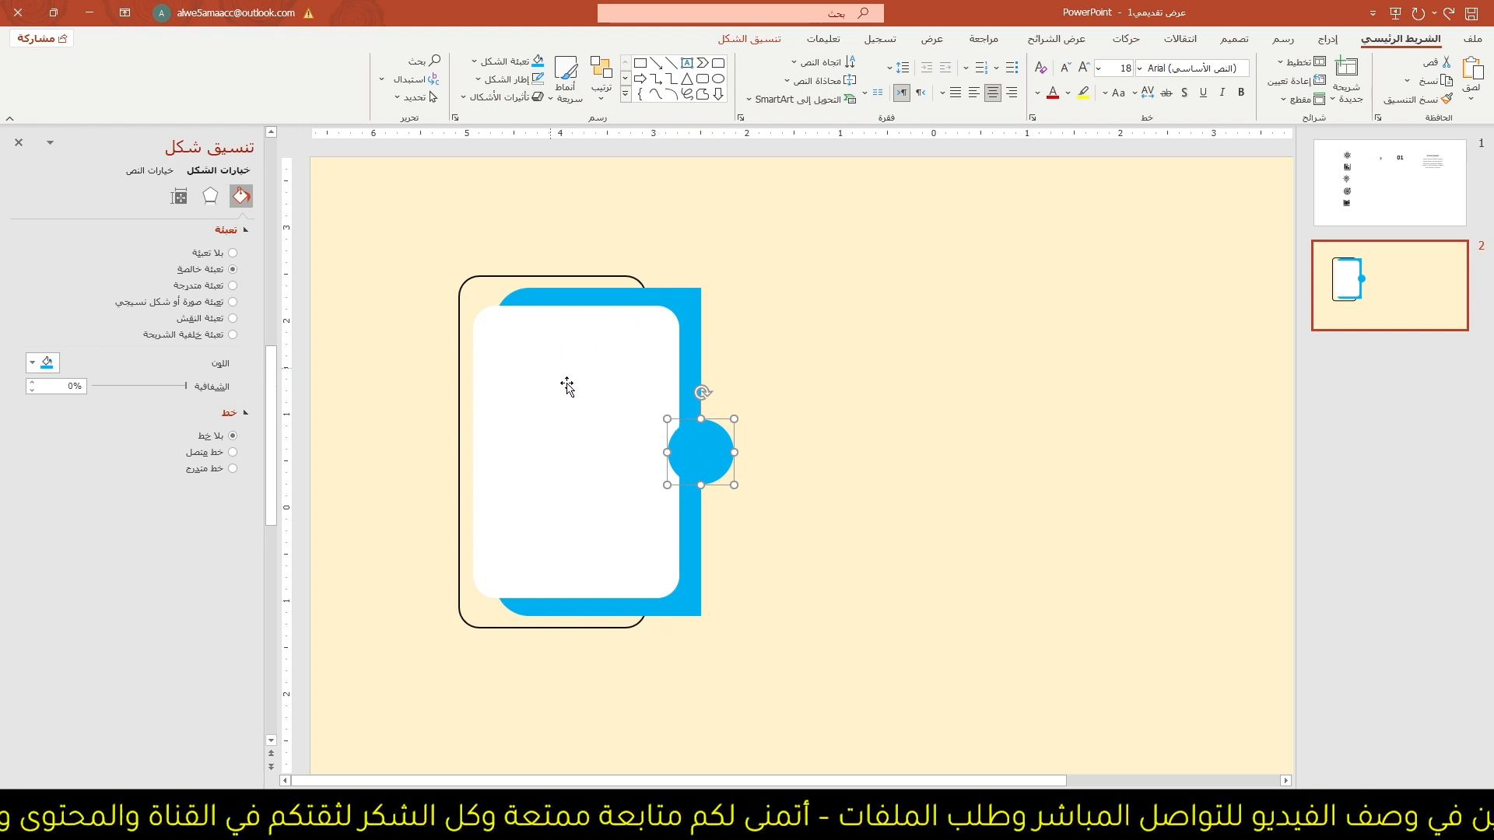
click(782, 576)
- Draw a right triangle about 2" wide and 0.78" high directly below the light blue shape
click(1328, 39)
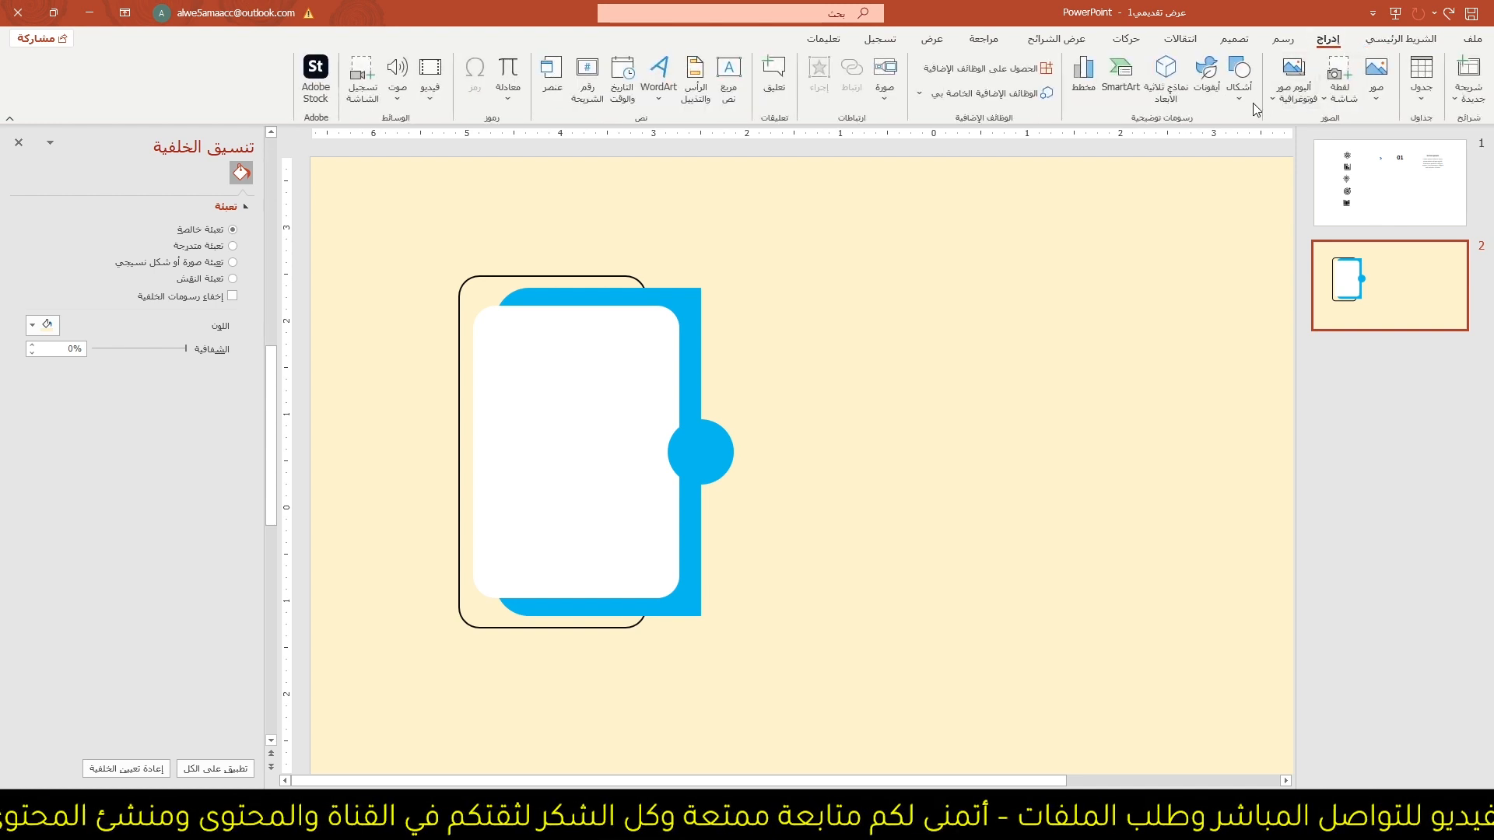
click(1241, 84)
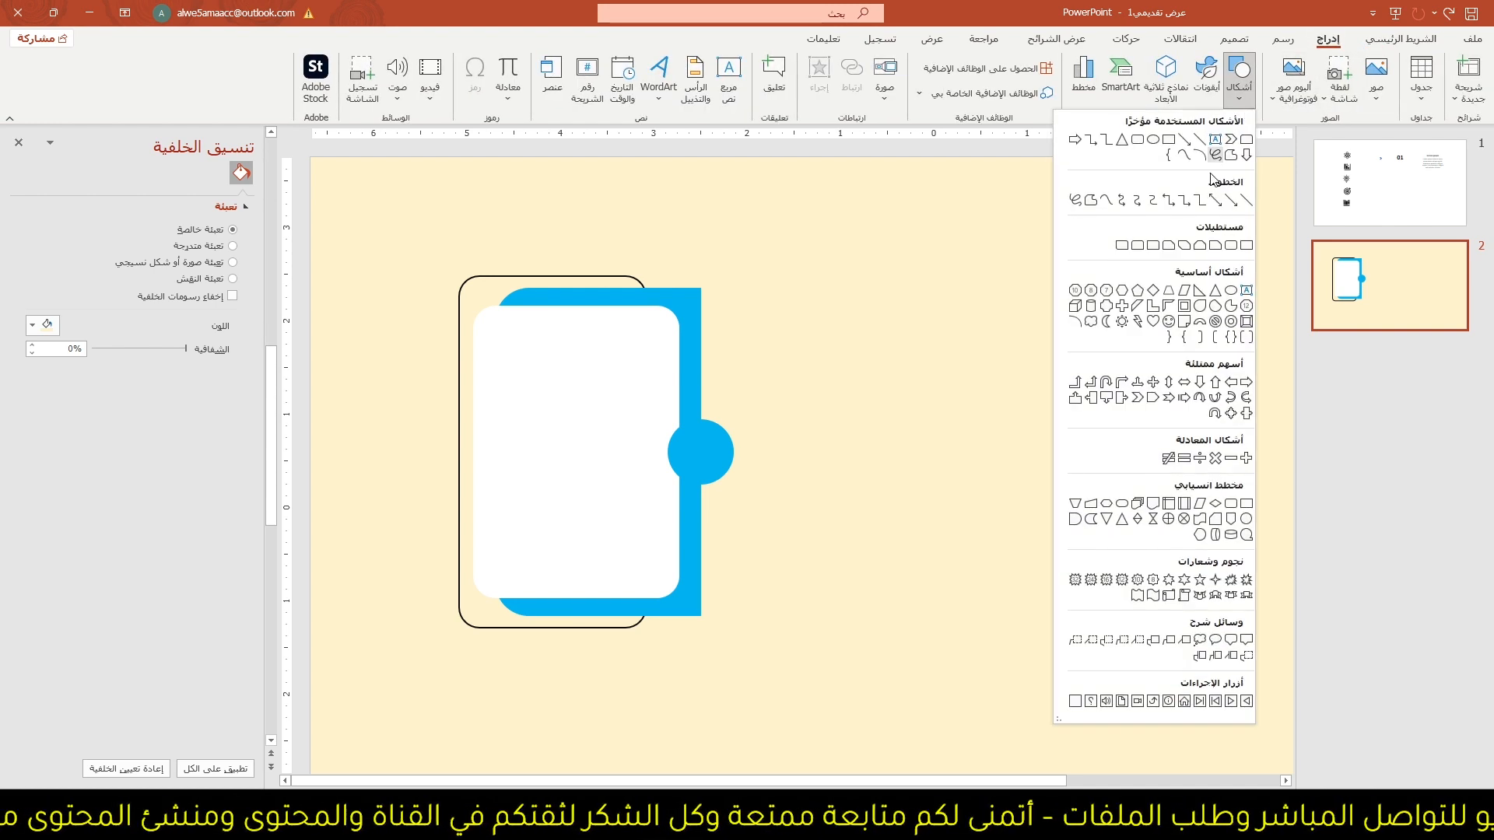
click(1192, 304)
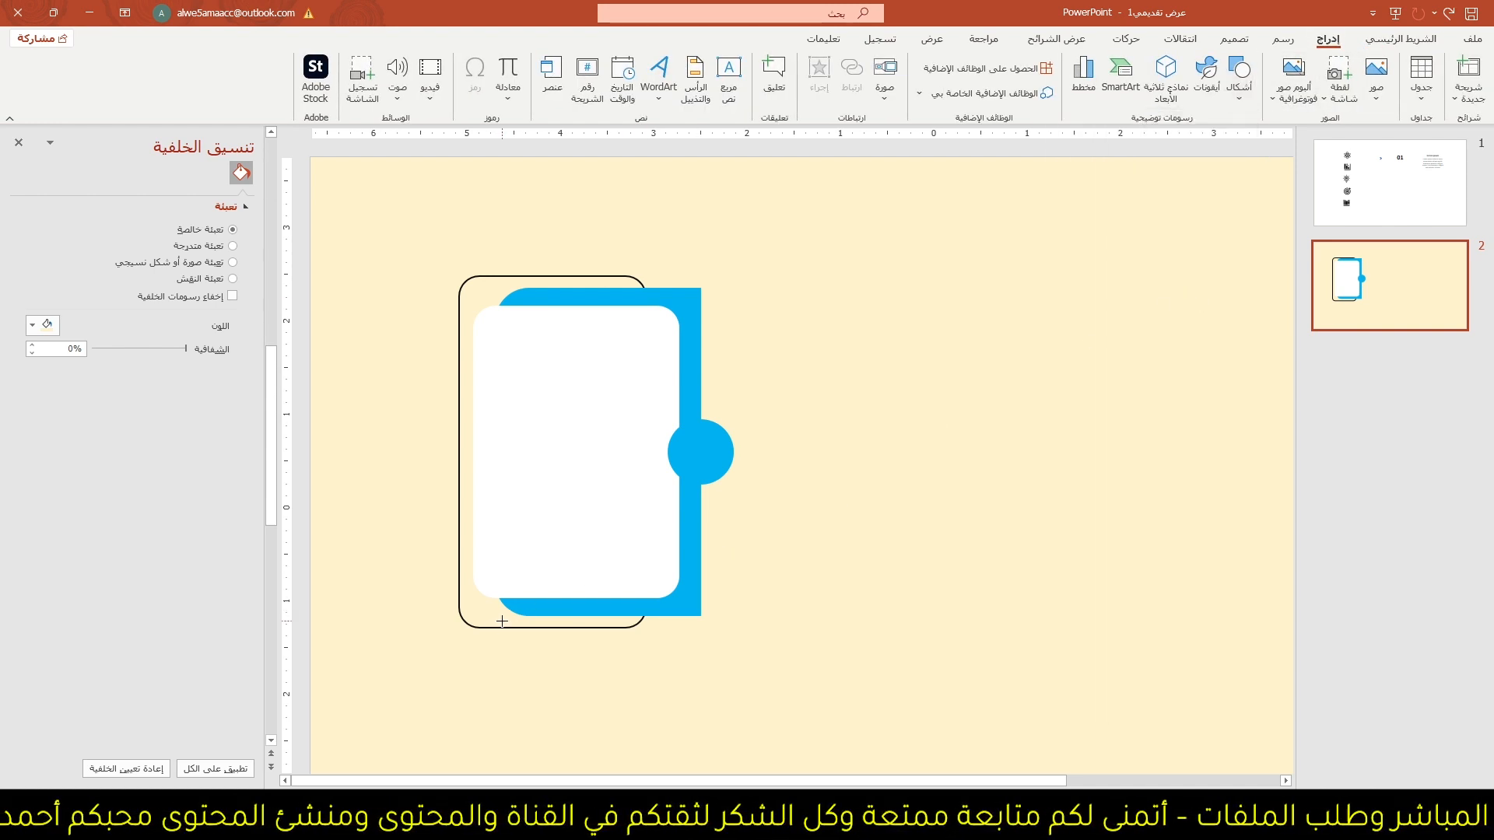
mouse_move(502, 621)
mouse_down()
mouse_move(711, 690)
mouse_move(691, 689)
mouse_up()
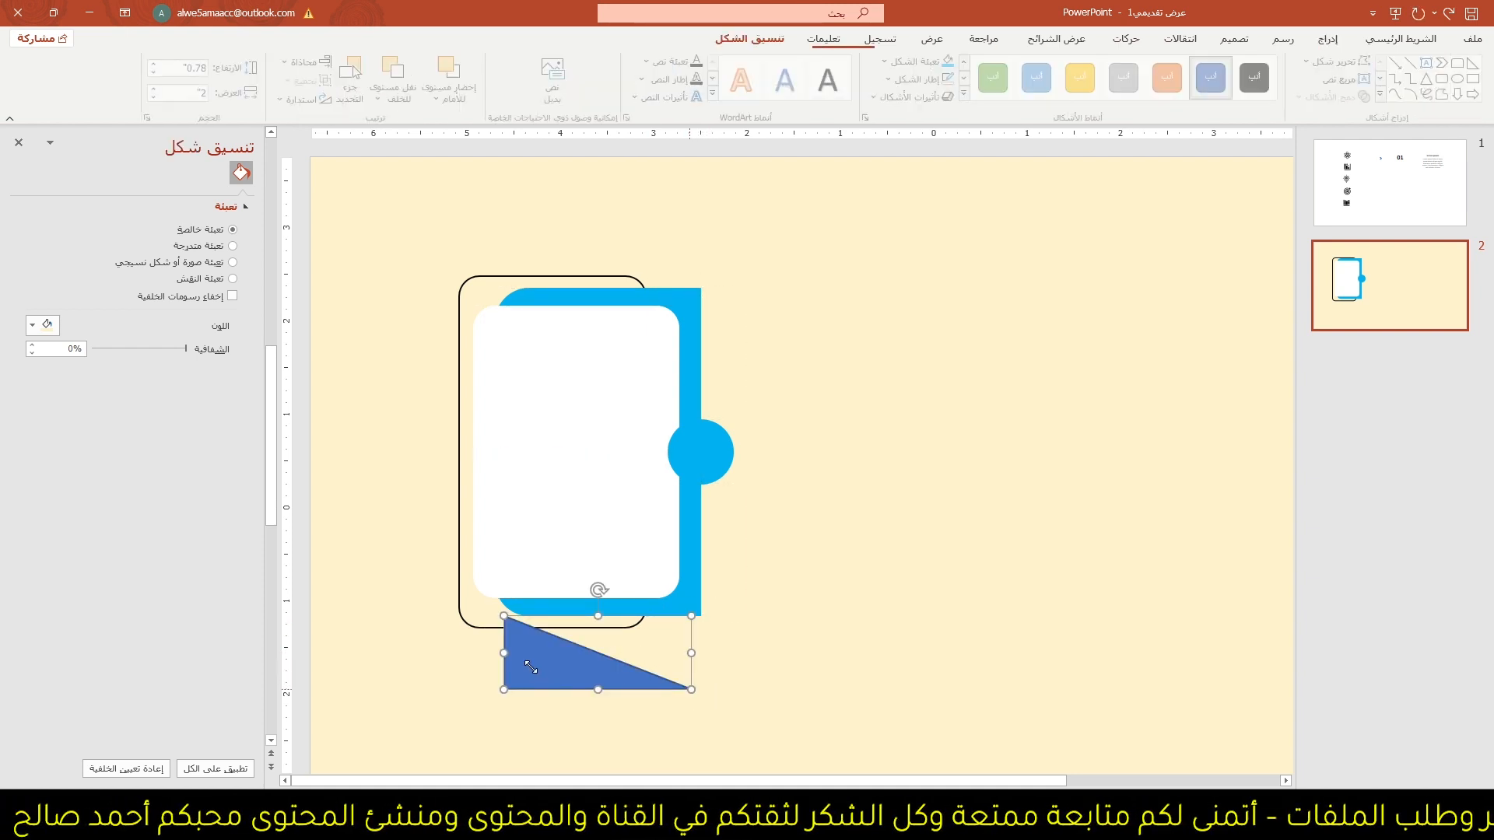
- Flip the triangle vertically and horizontally and fit it to about 1.87" wide along the light blue shape's bottom edge
click(308, 98)
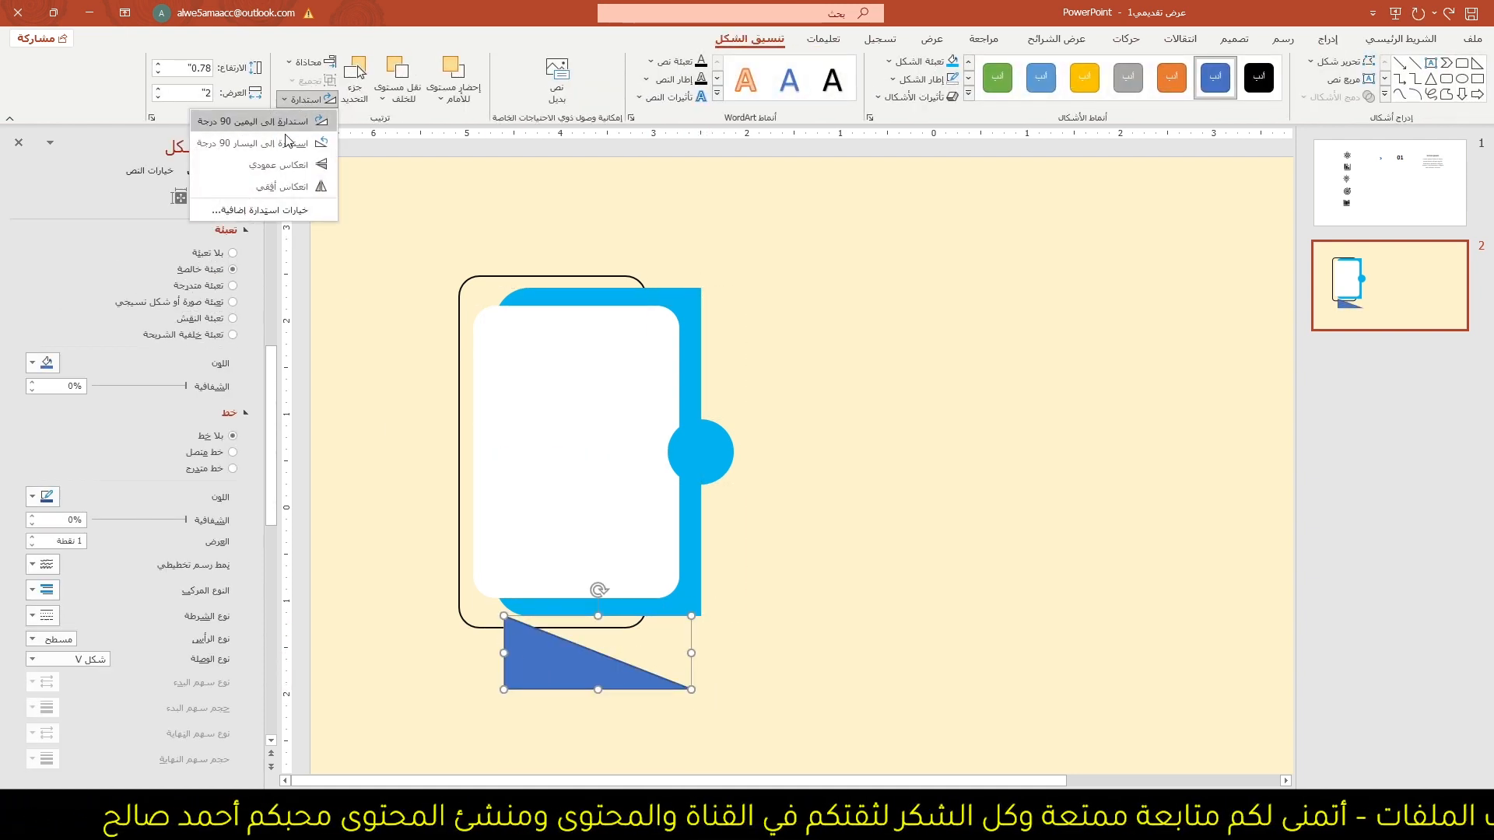
click(282, 167)
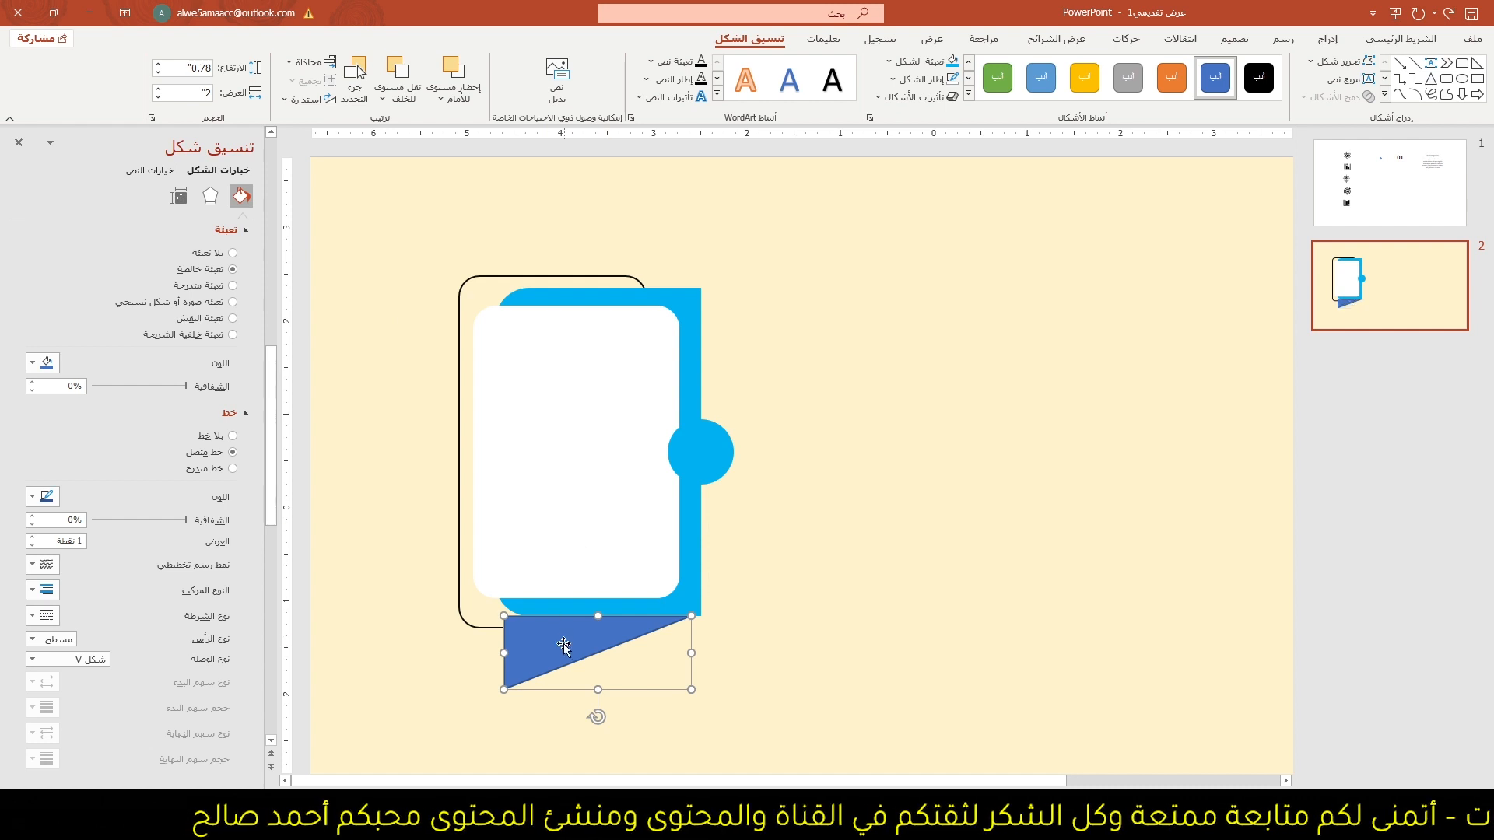
click(308, 99)
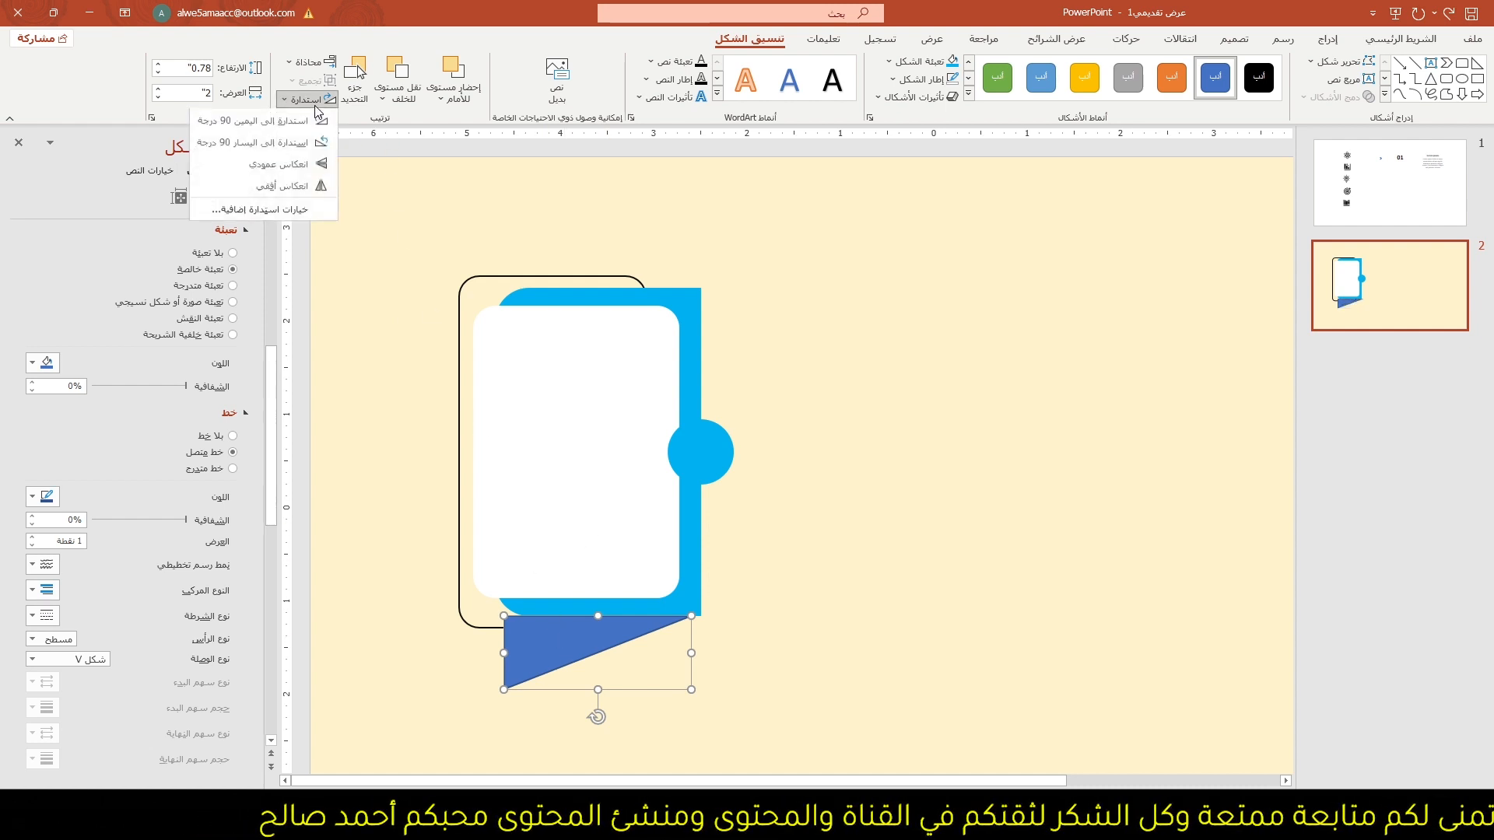
click(286, 189)
drag(642, 636, 653, 632)
drag(513, 653, 525, 649)
scroll(581, 621, up, 6)
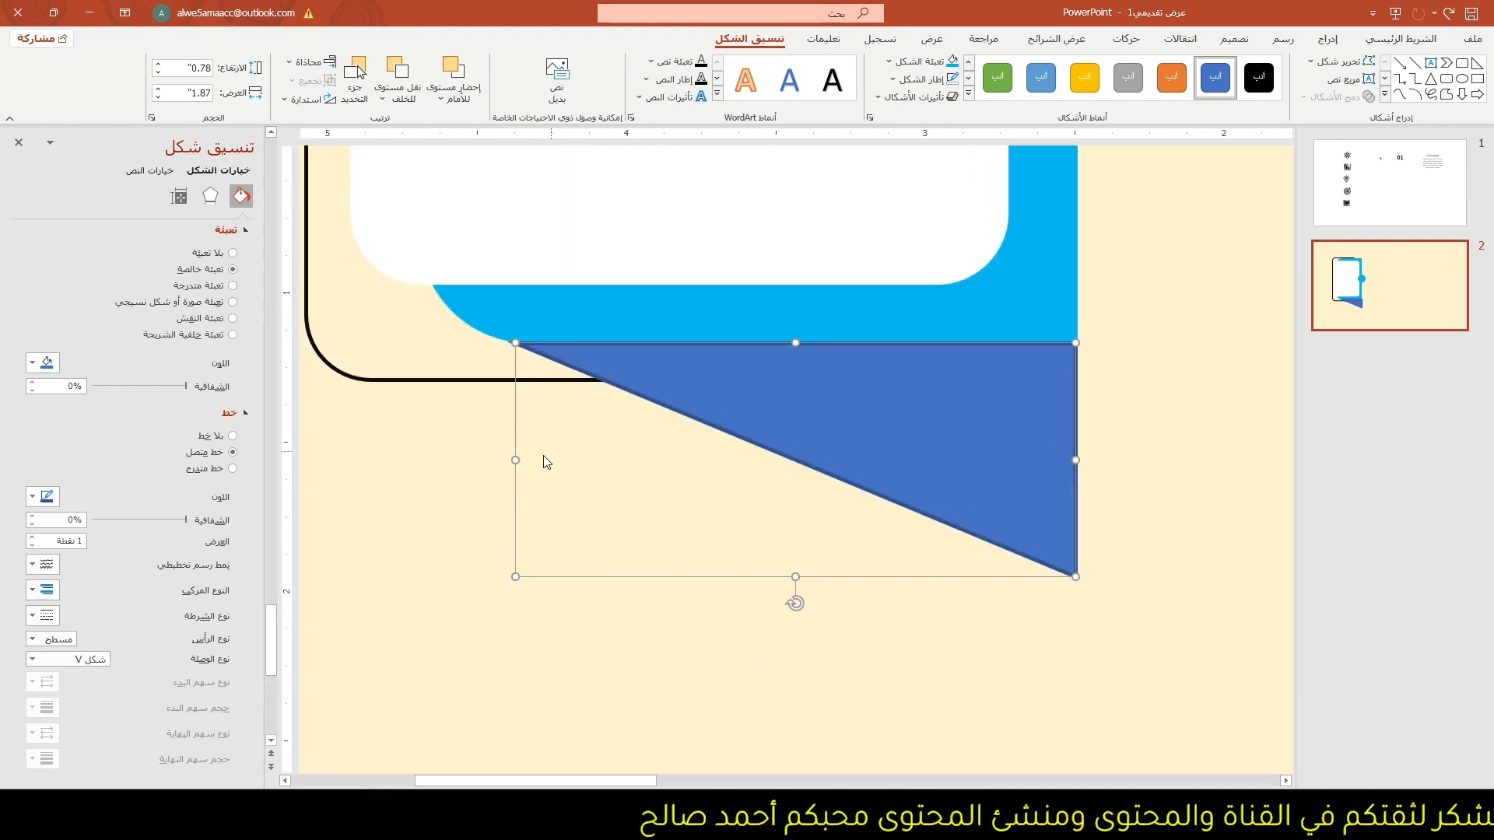
- Turn the triangle into a shadow with a black fill at 83% transparency and no outline
click(953, 79)
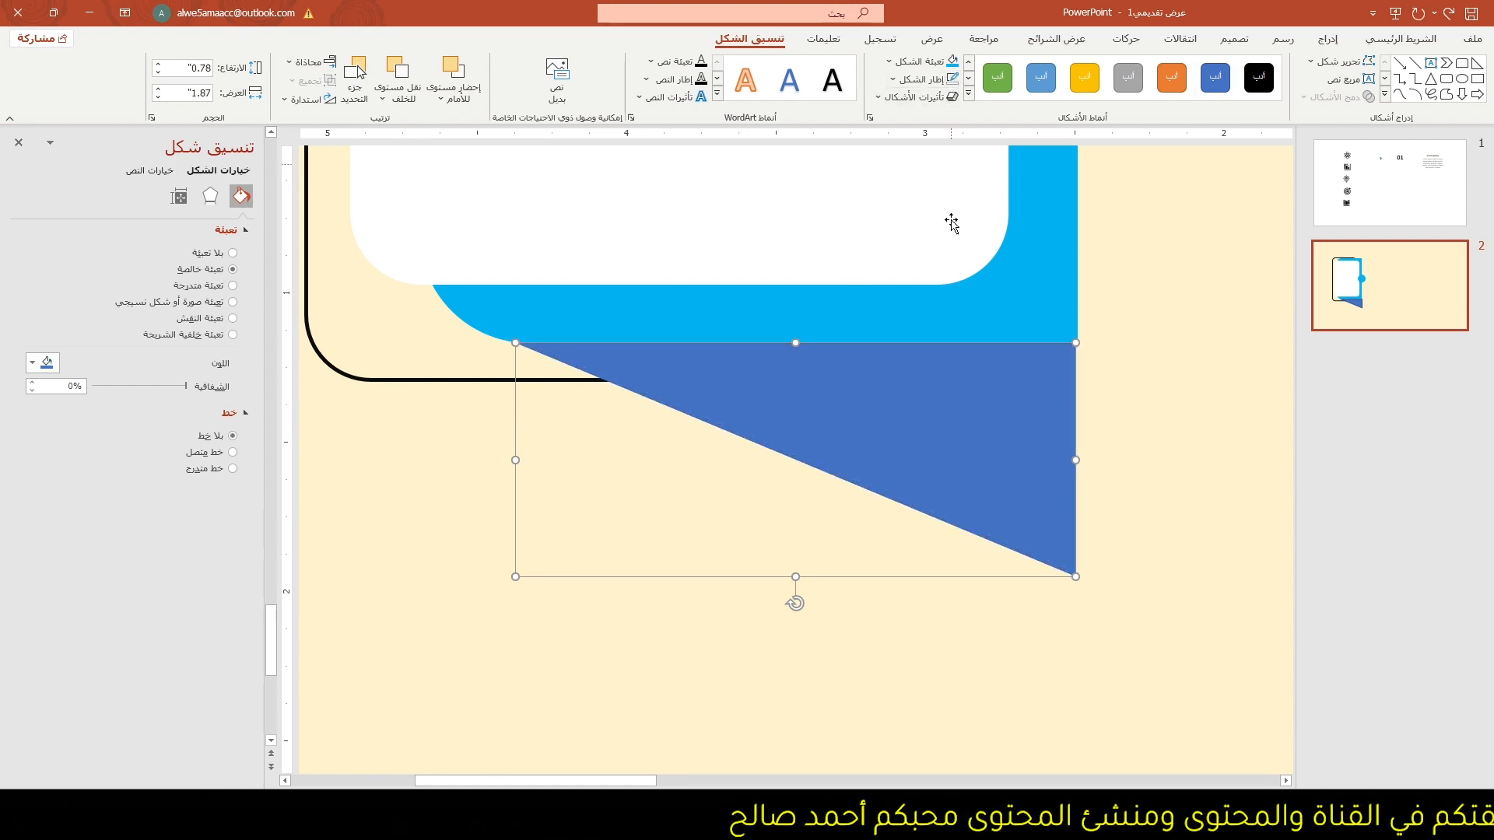
click(902, 61)
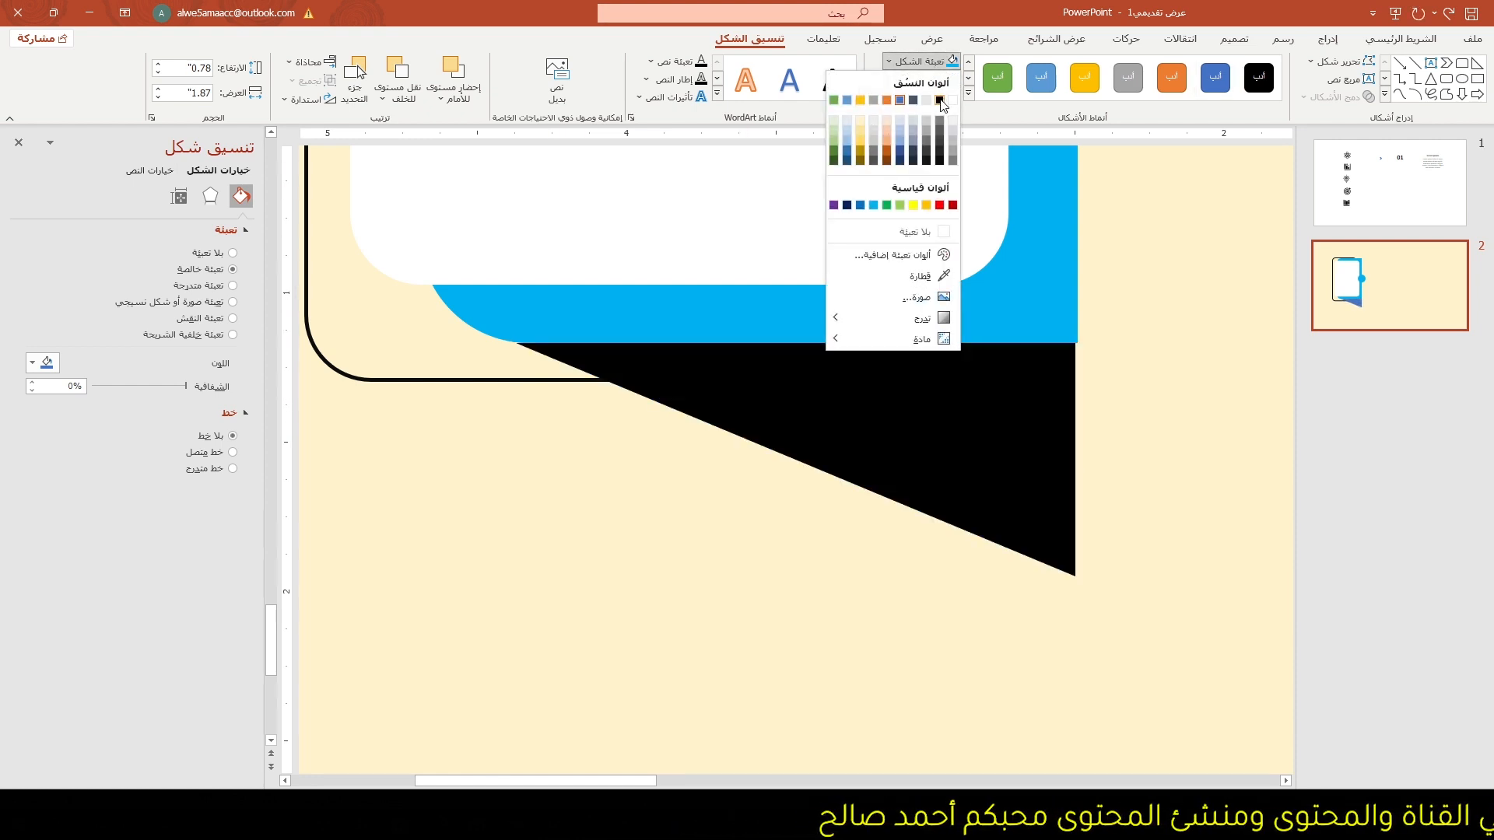
click(944, 101)
drag(191, 389, 106, 384)
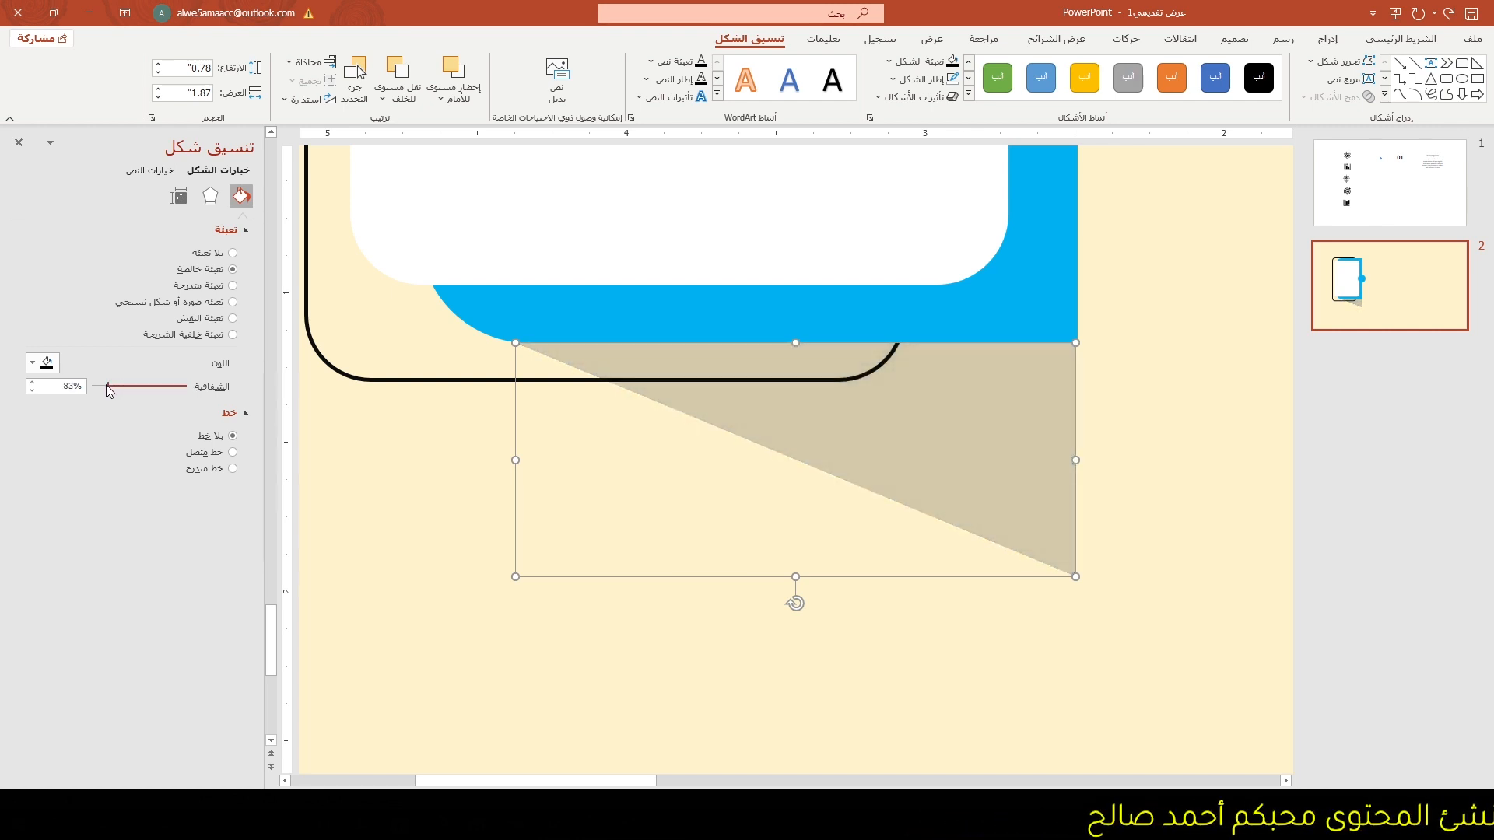
drag(107, 384, 108, 384)
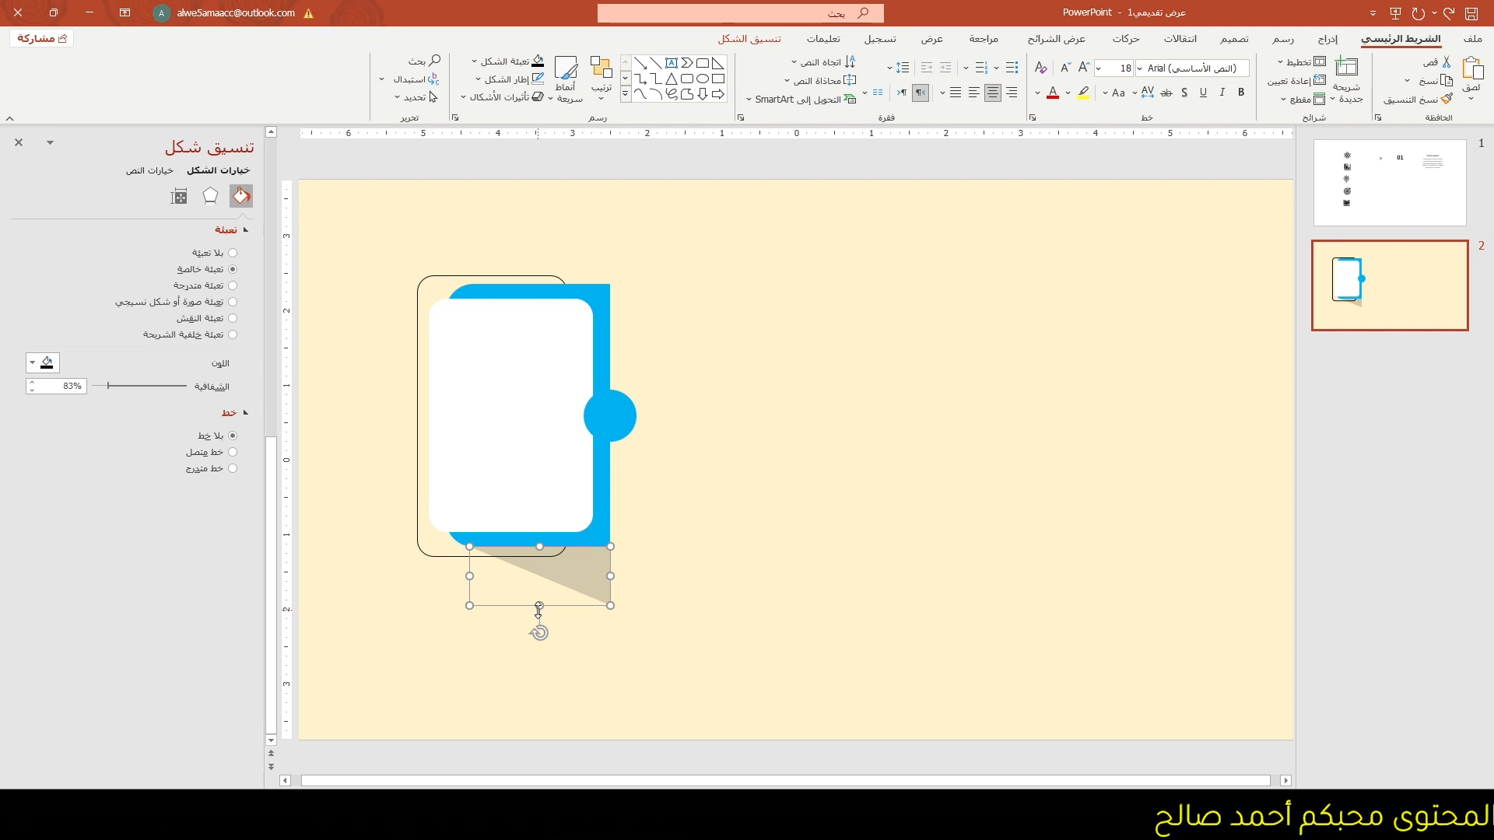
- Reduce the shadow triangle's height to roughly half, keeping its upper edge against the light blue shape
drag(538, 610, 537, 593)
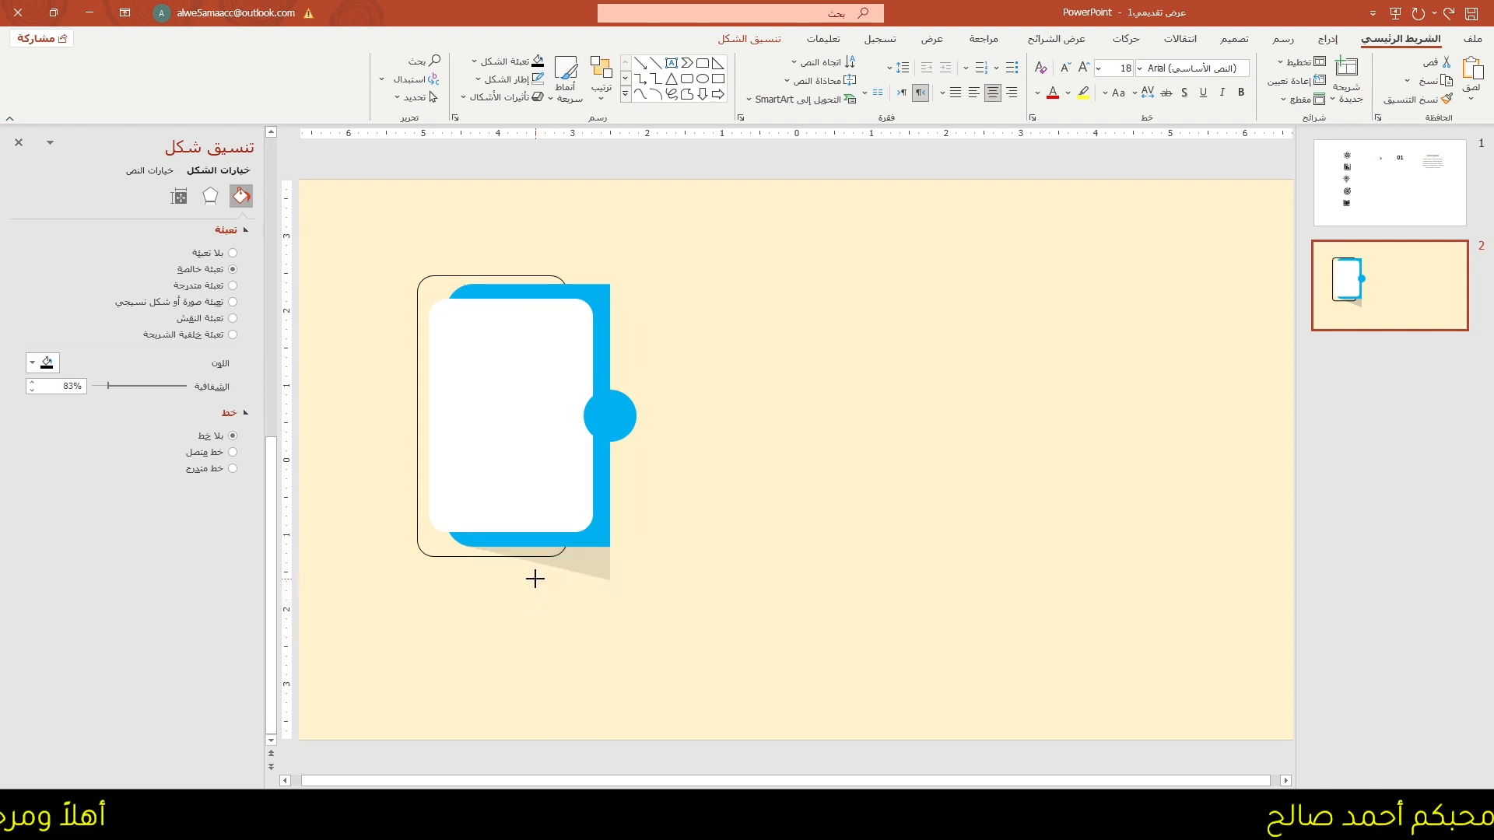
click(535, 578)
click(688, 514)
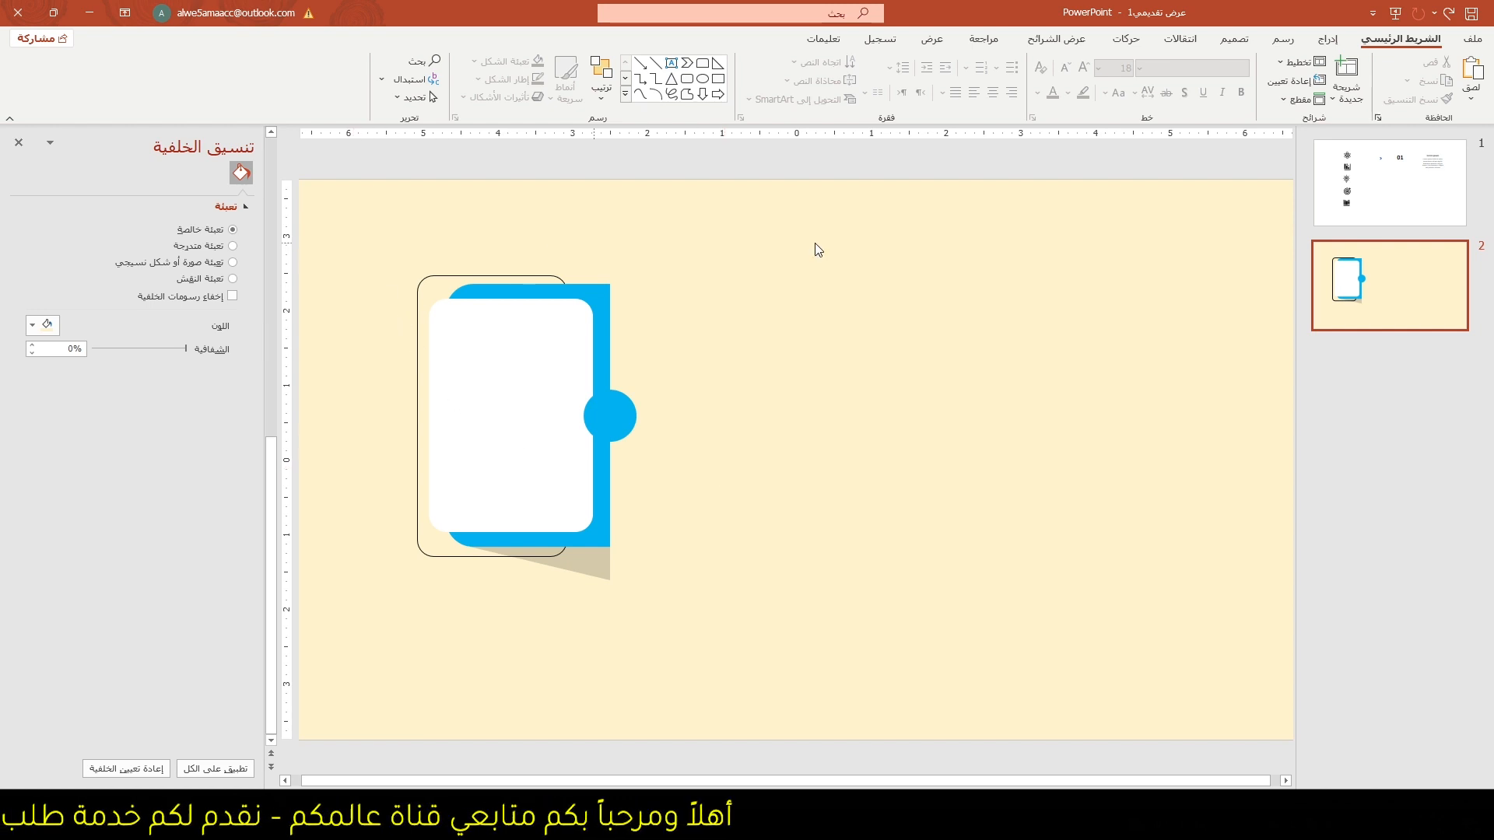
- Copy the chevron from slide 1 to slide 2 and place it in the centre of the light blue circle
click(1389, 181)
click(734, 305)
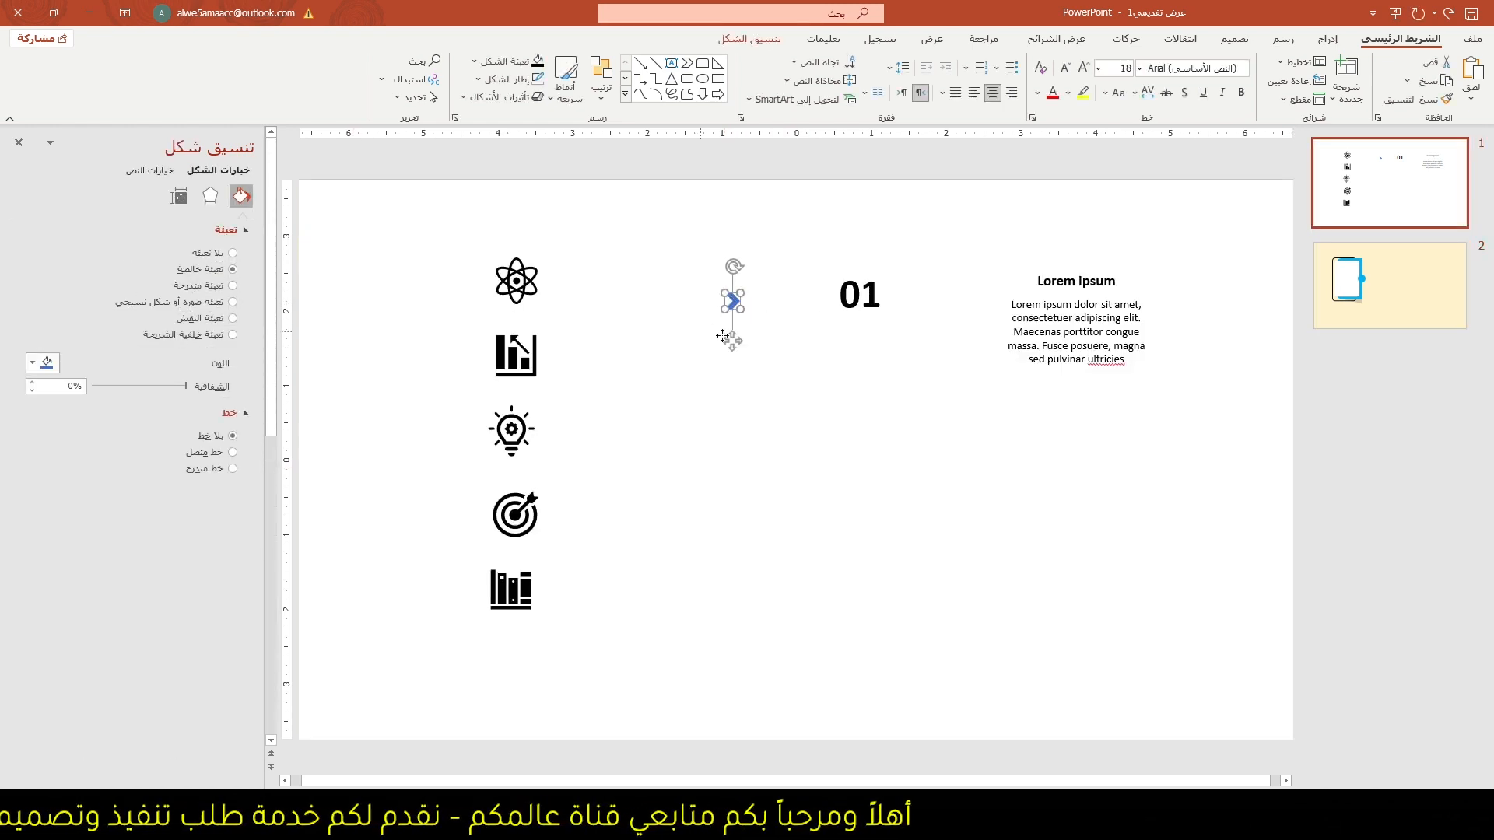
click(1372, 268)
key(ctrl+v)
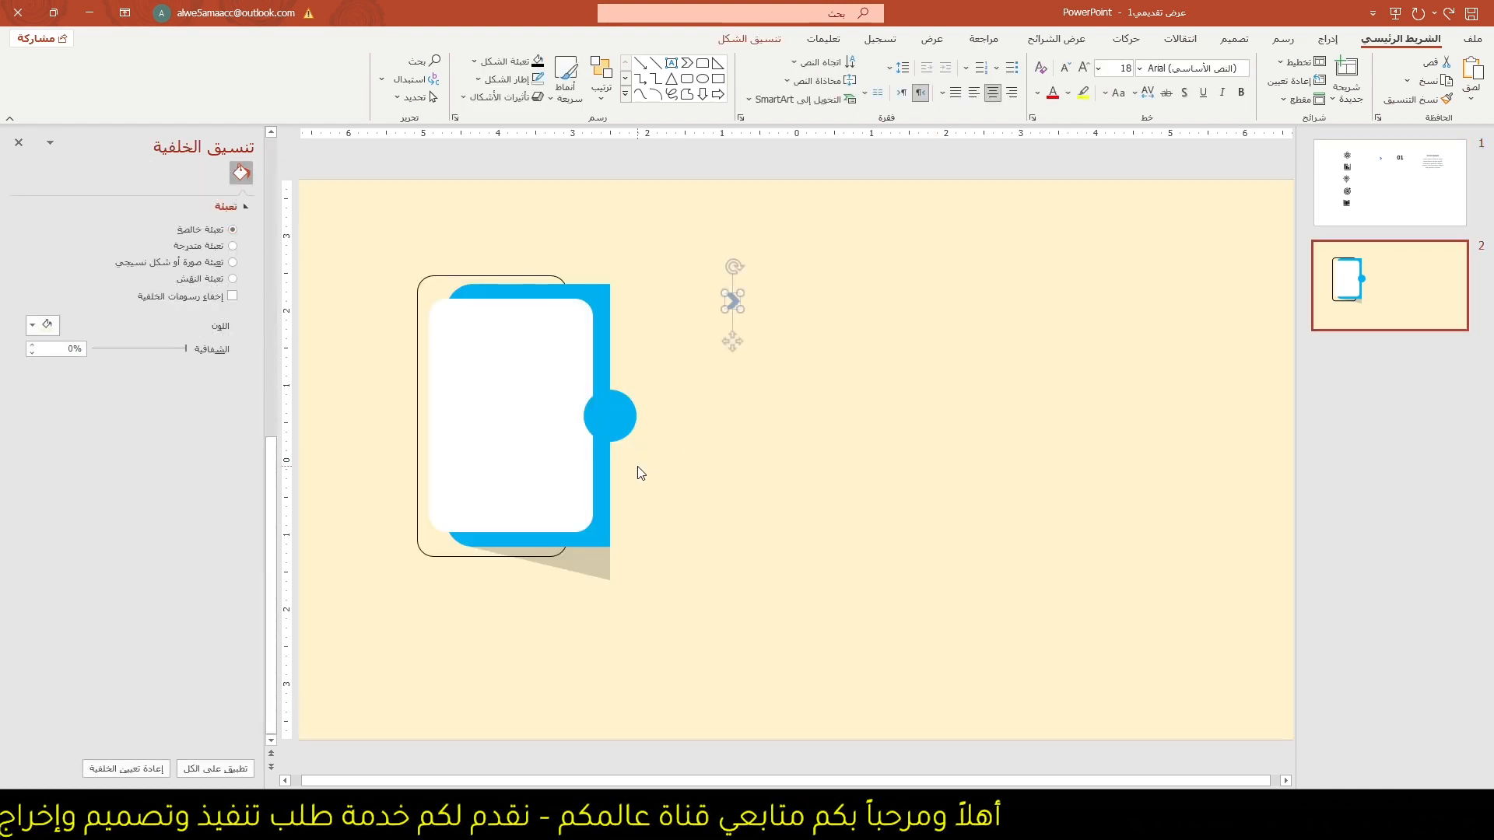
drag(727, 337, 611, 456)
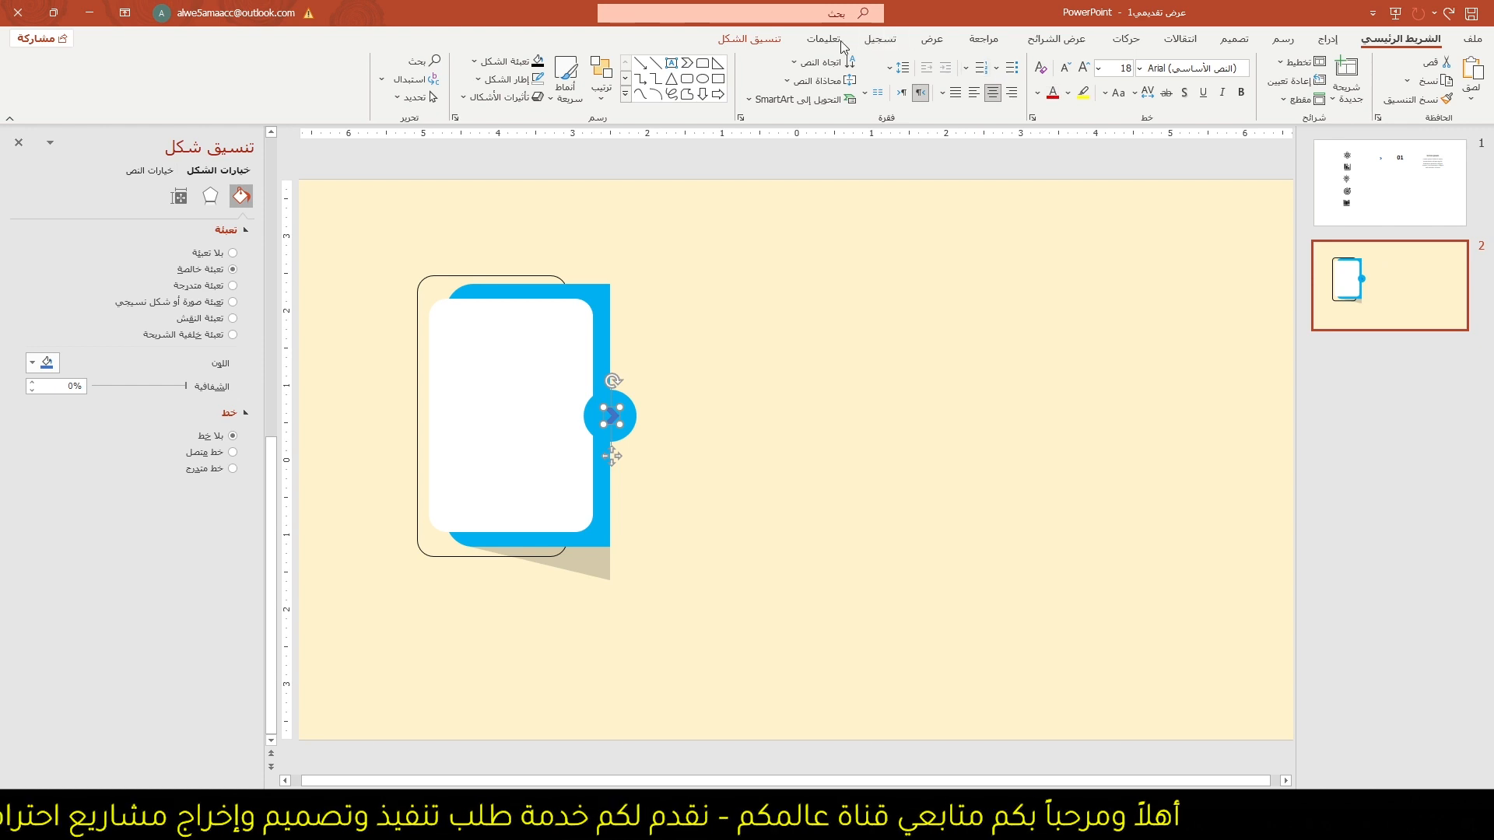
- Fill the chevron white and resize it to about 0.35" high by 0.23" wide inside the circle
click(749, 39)
click(929, 64)
click(928, 64)
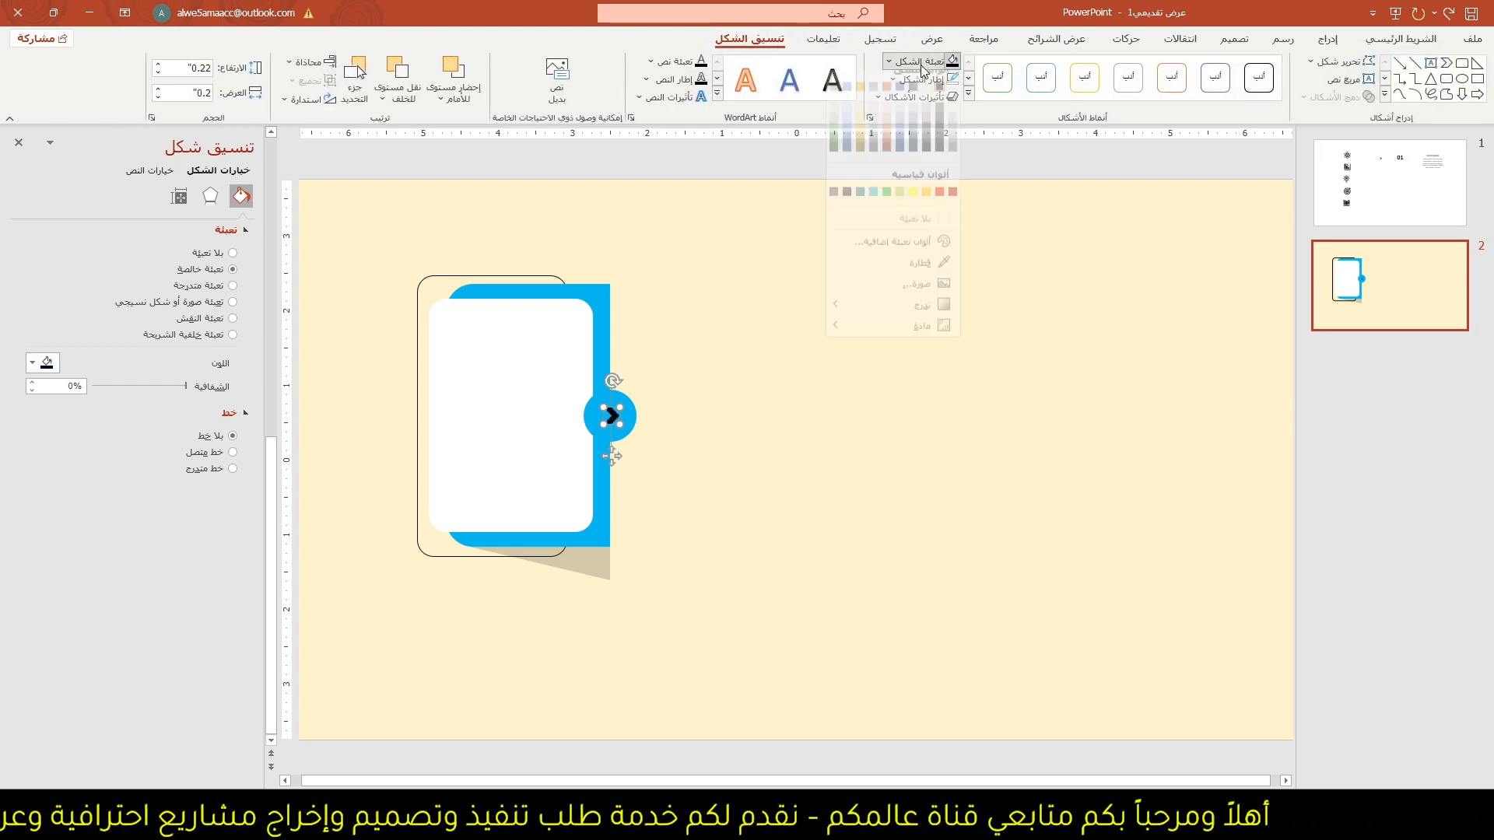
click(951, 114)
scroll(721, 427, up, 5)
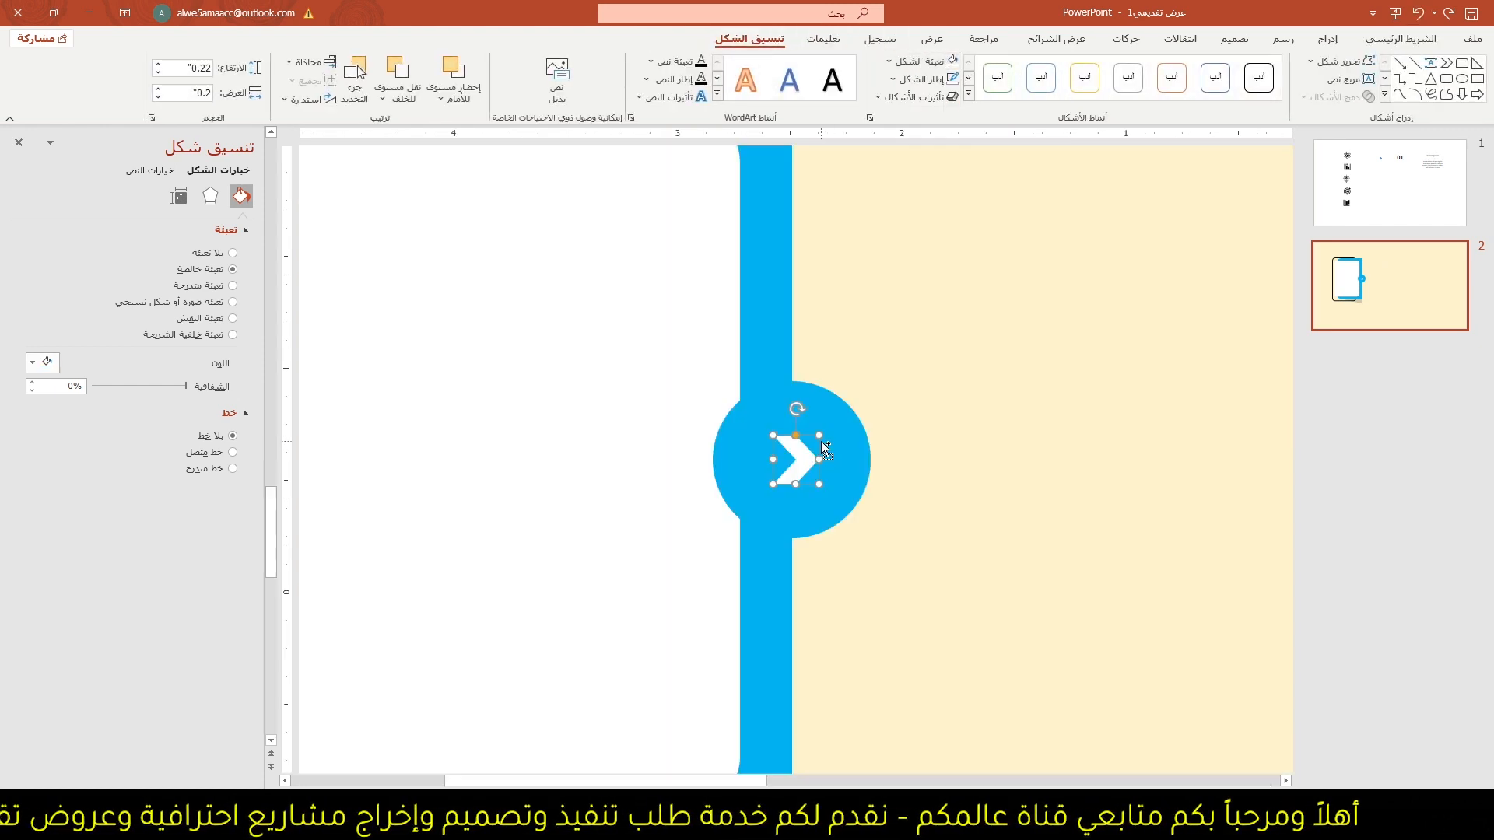
mouse_move(820, 441)
mouse_down()
mouse_move(832, 421)
mouse_move(786, 418)
mouse_move(775, 459)
mouse_move(808, 456)
mouse_up()
key(Escape)
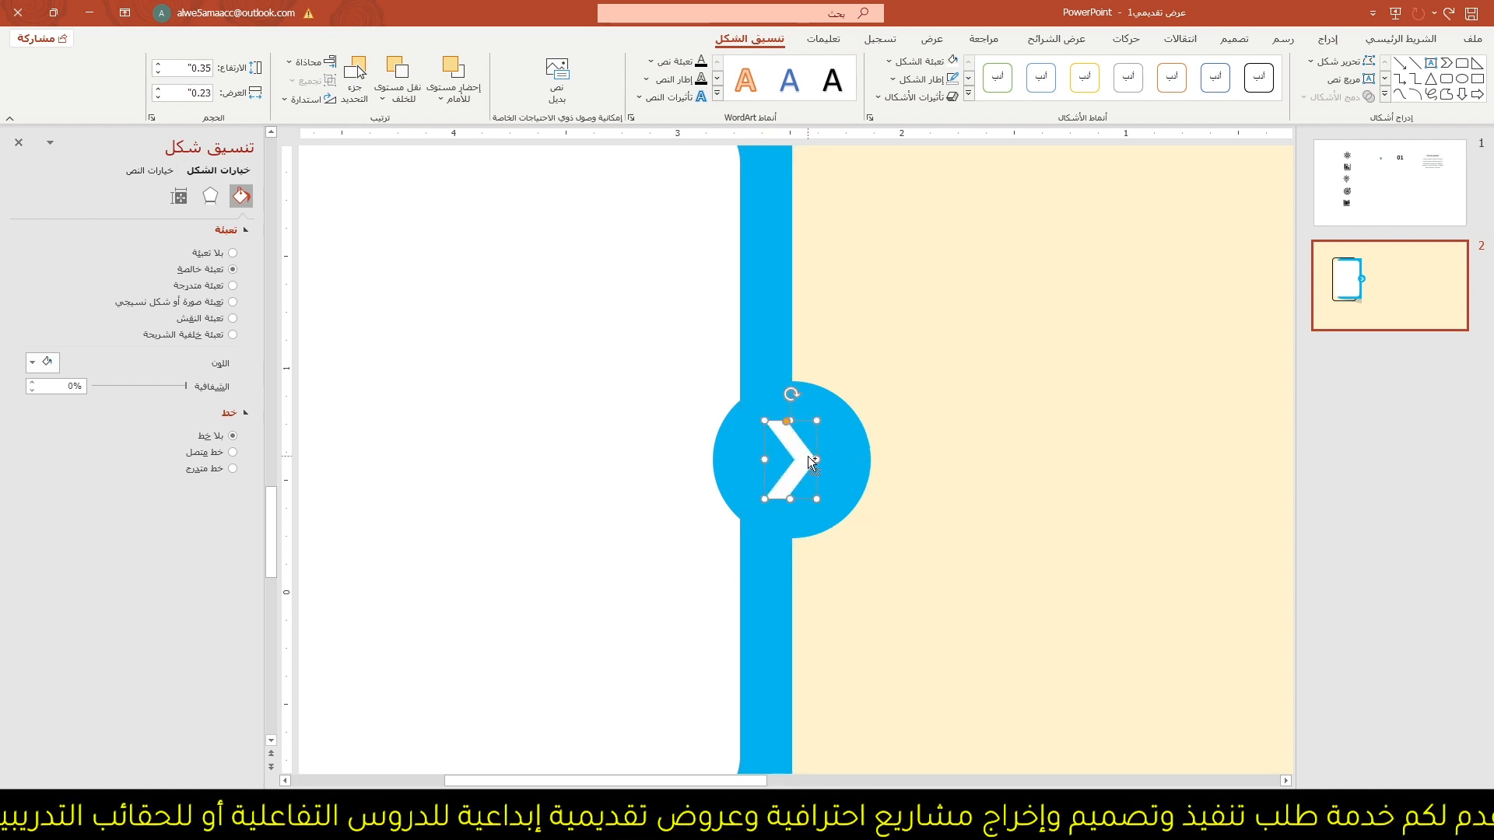
- Copy the "01" text box from slide 1 to the white card's upper-left corner and colour its text light blue
scroll(808, 456, down, 5)
scroll(707, 343, up, 2)
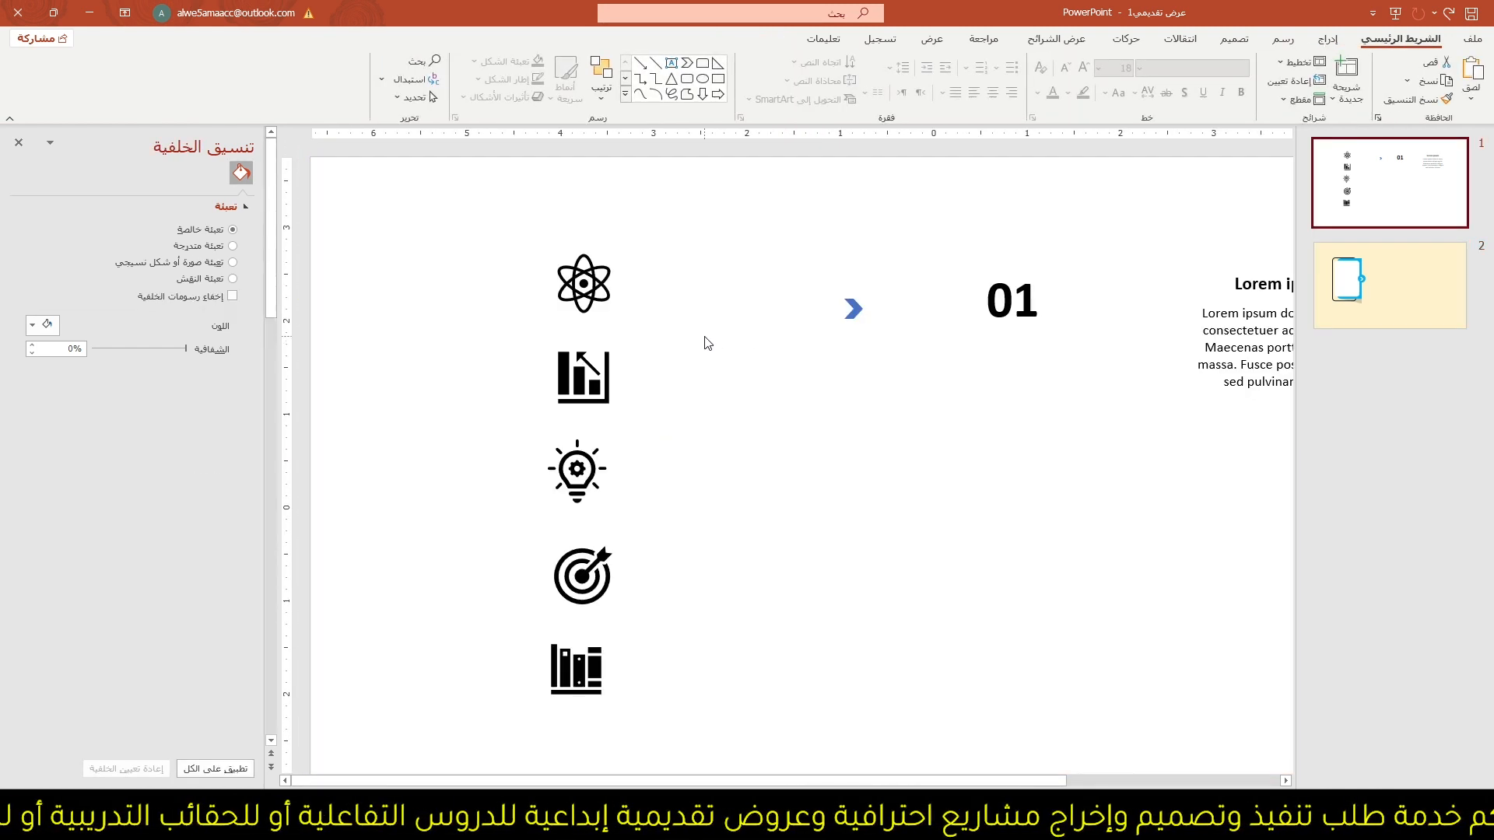
click(1009, 306)
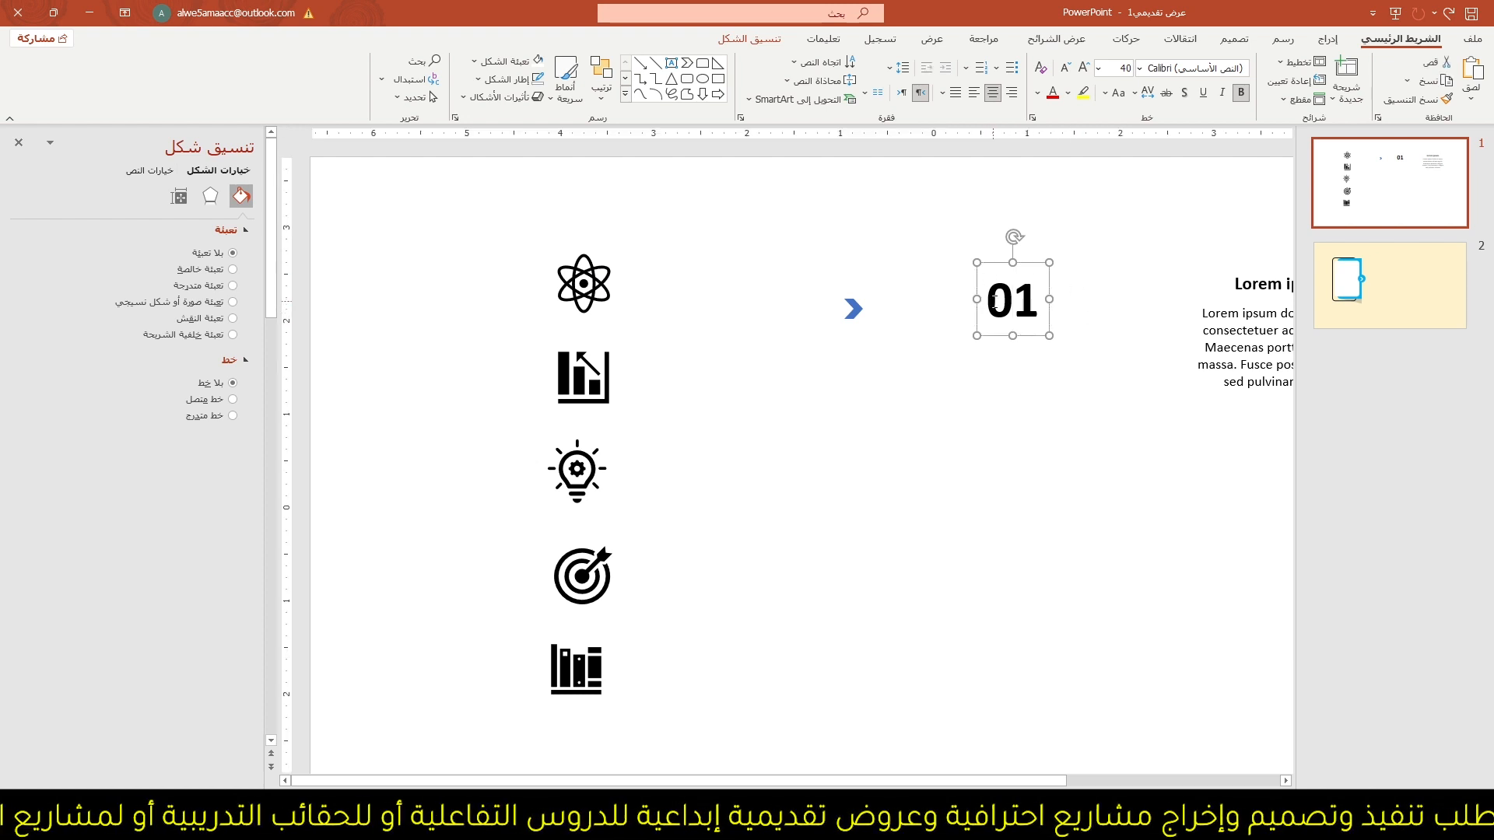
click(1339, 254)
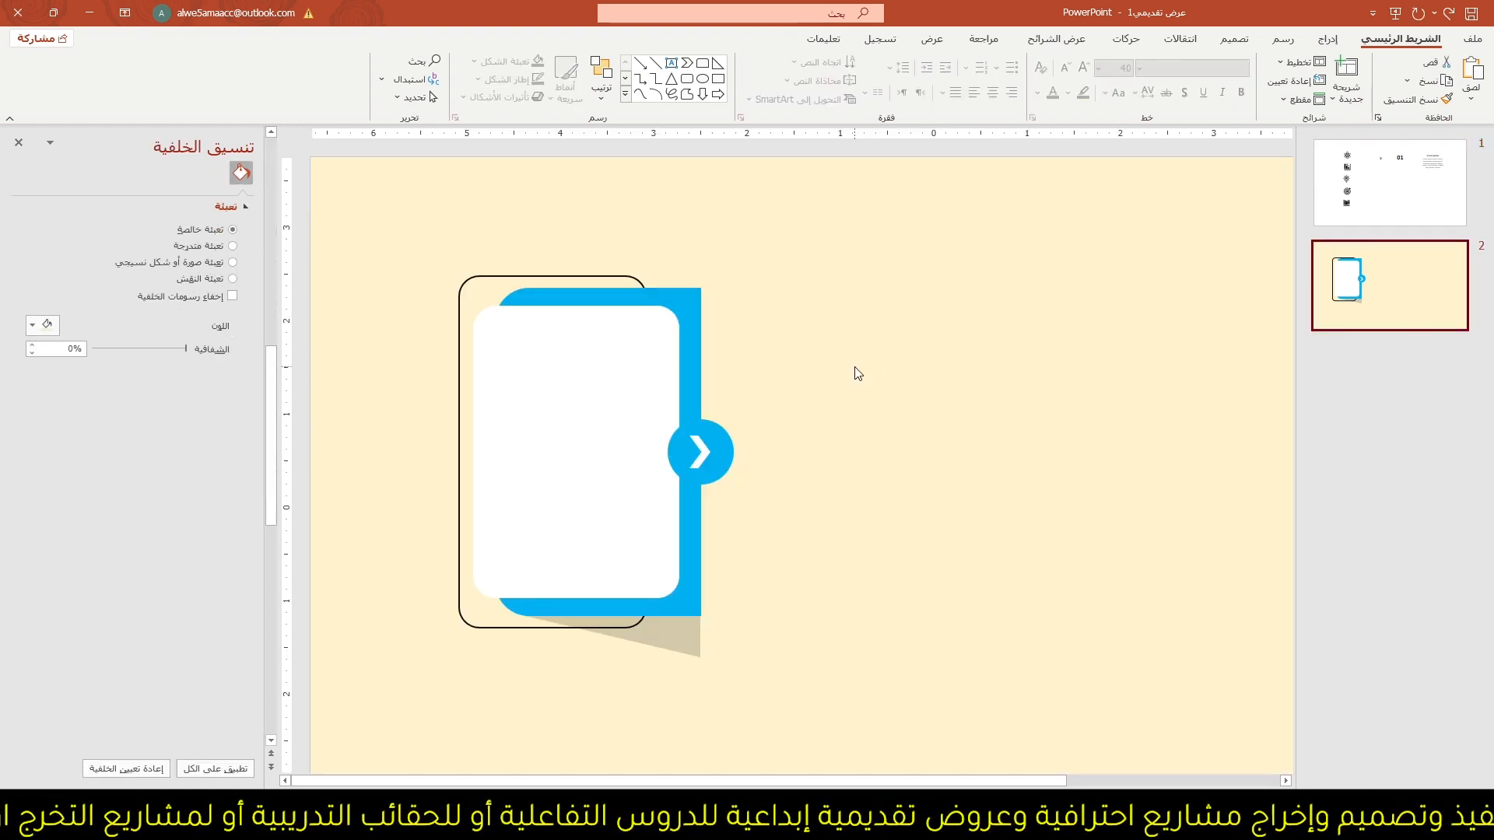
key(ctrl+v)
drag(1035, 267, 550, 306)
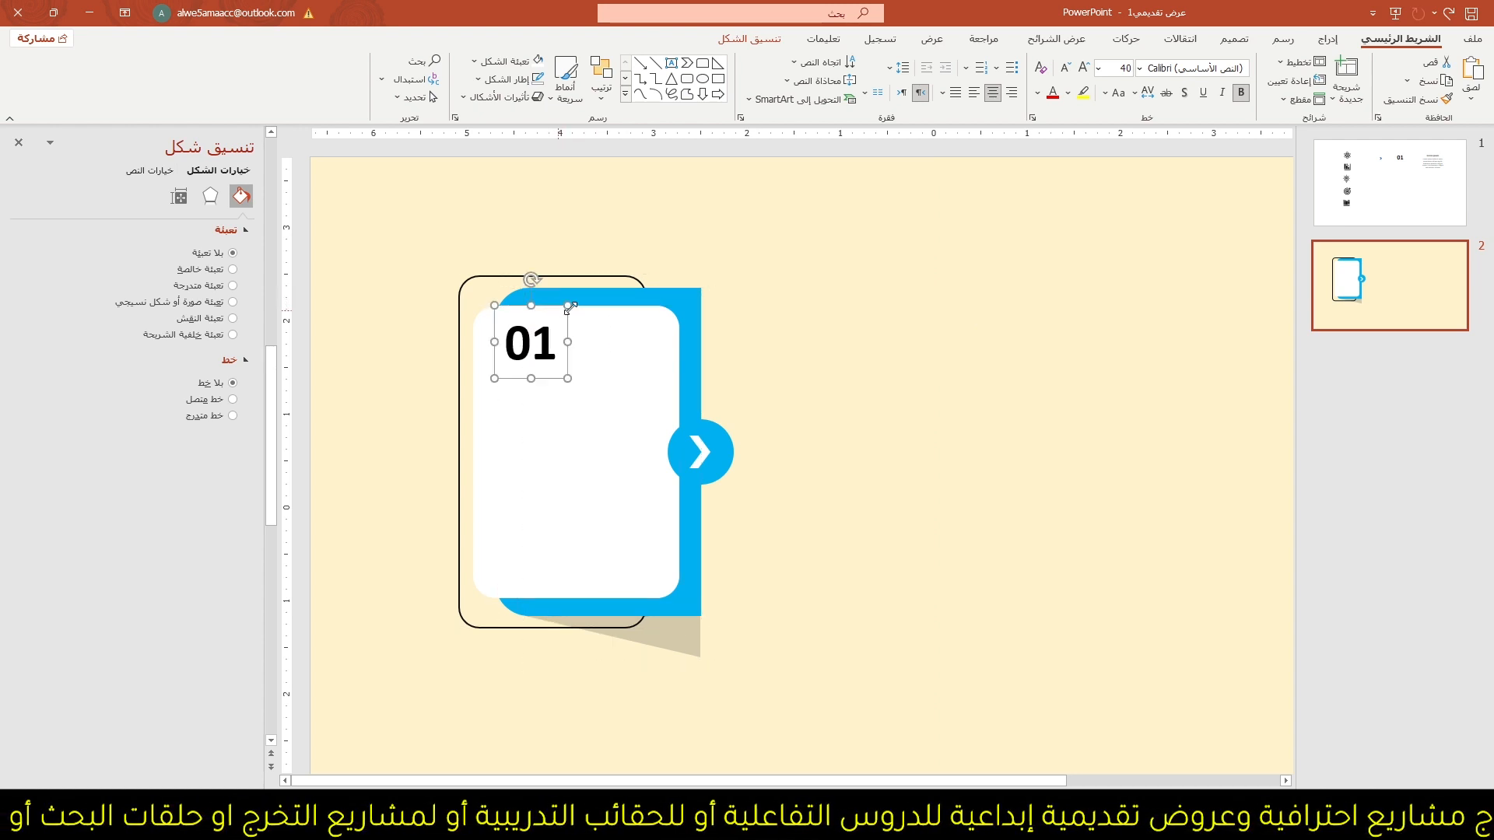
click(1037, 97)
click(977, 242)
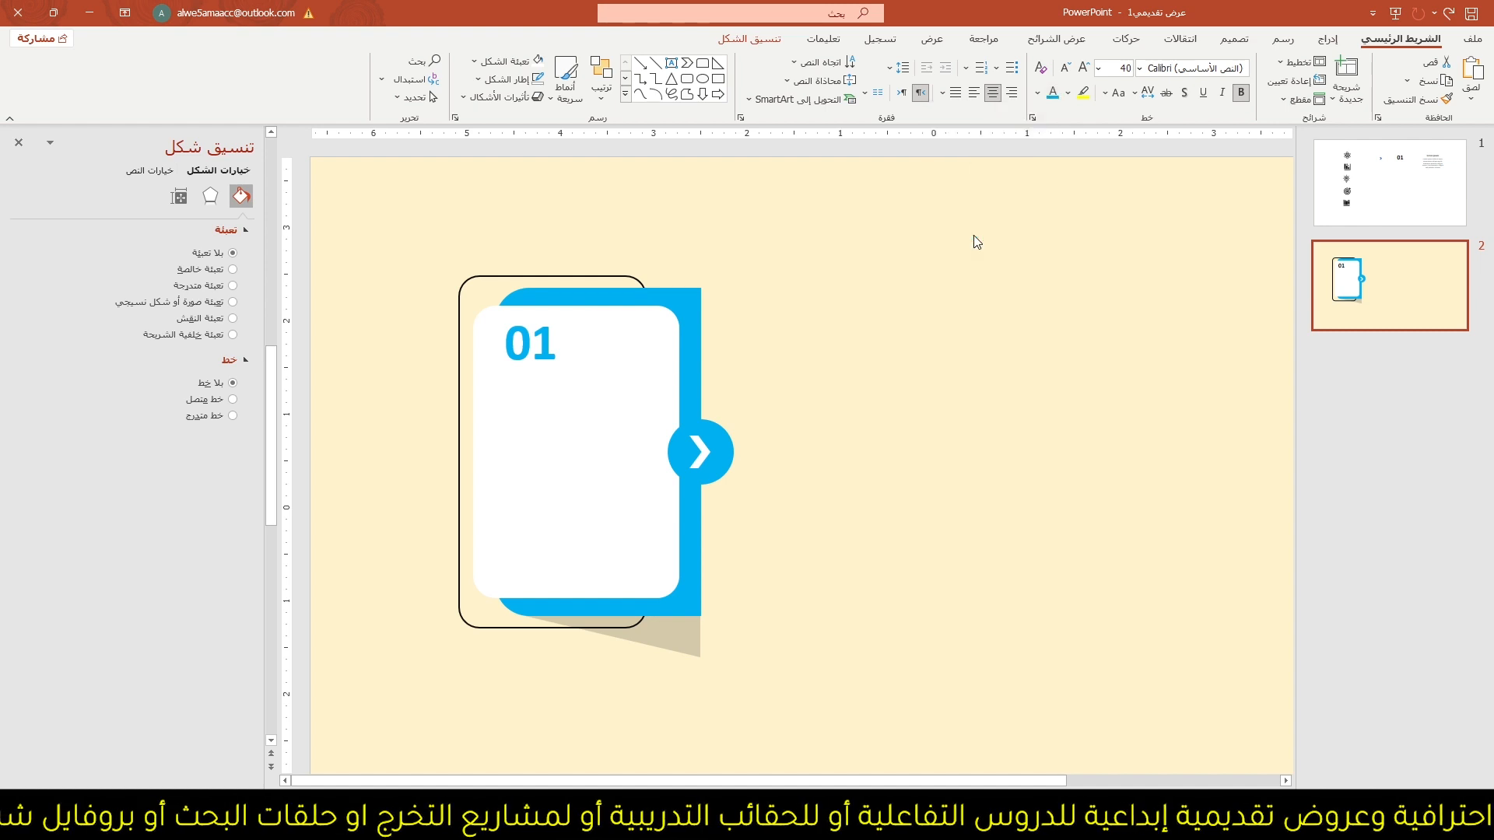
- Copy the atom icon from slide 1 onto the white card below and beside the number, and fill it light blue
key(Page_Up)
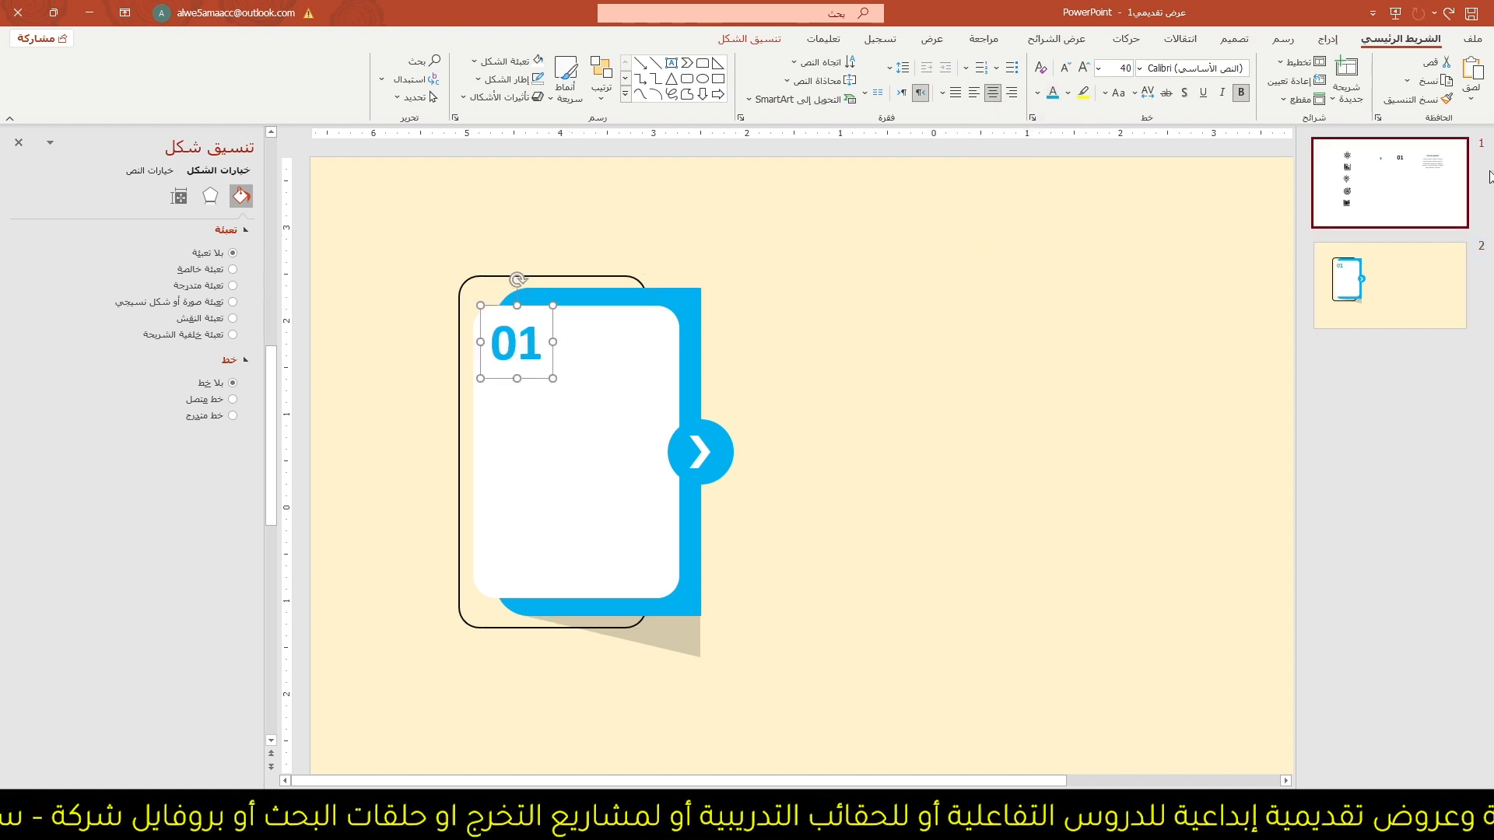
click(585, 265)
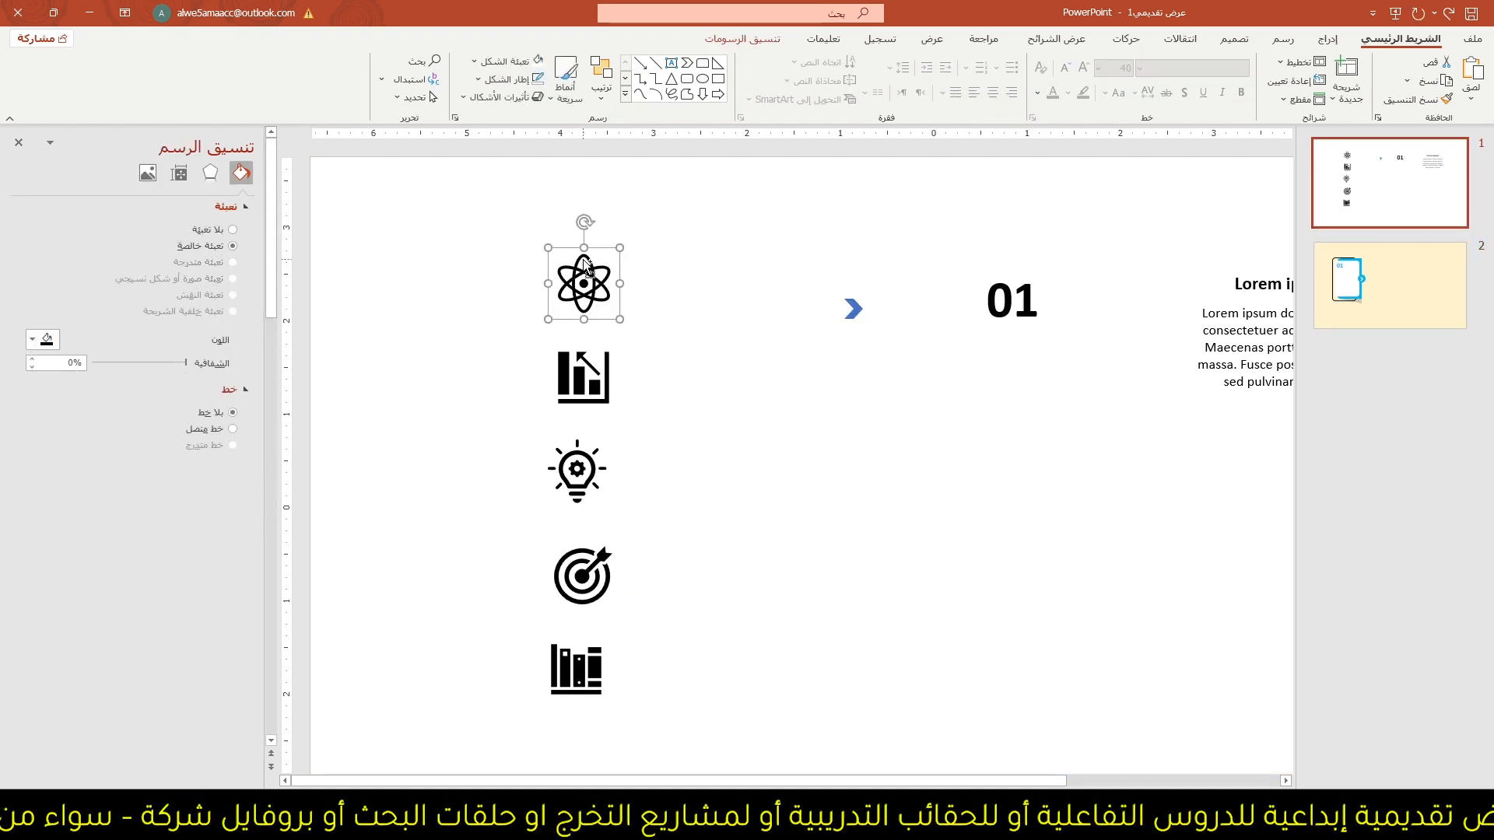
key(Page_Down)
key(ctrl+v)
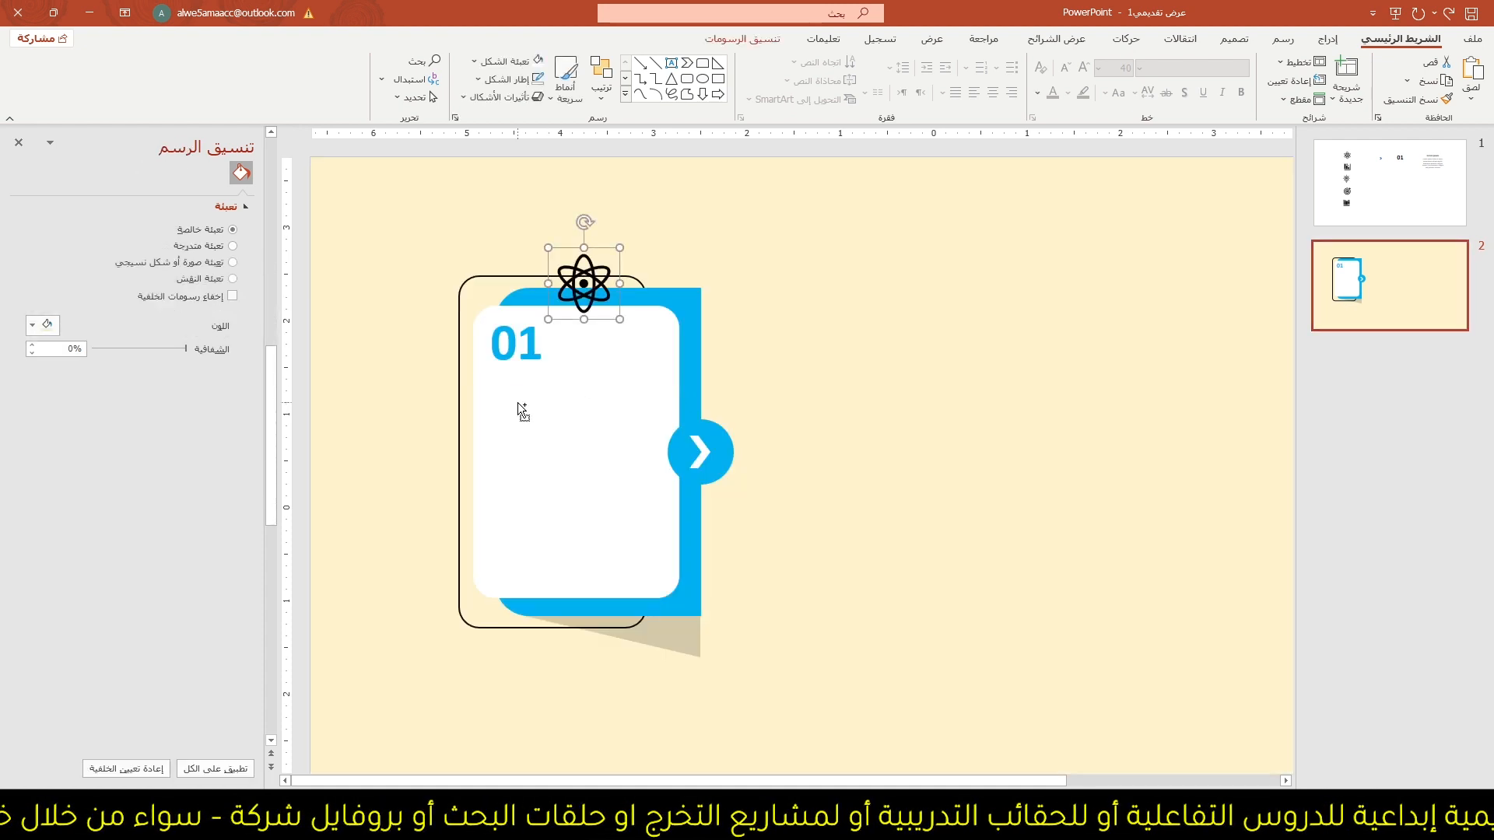
drag(582, 300, 585, 375)
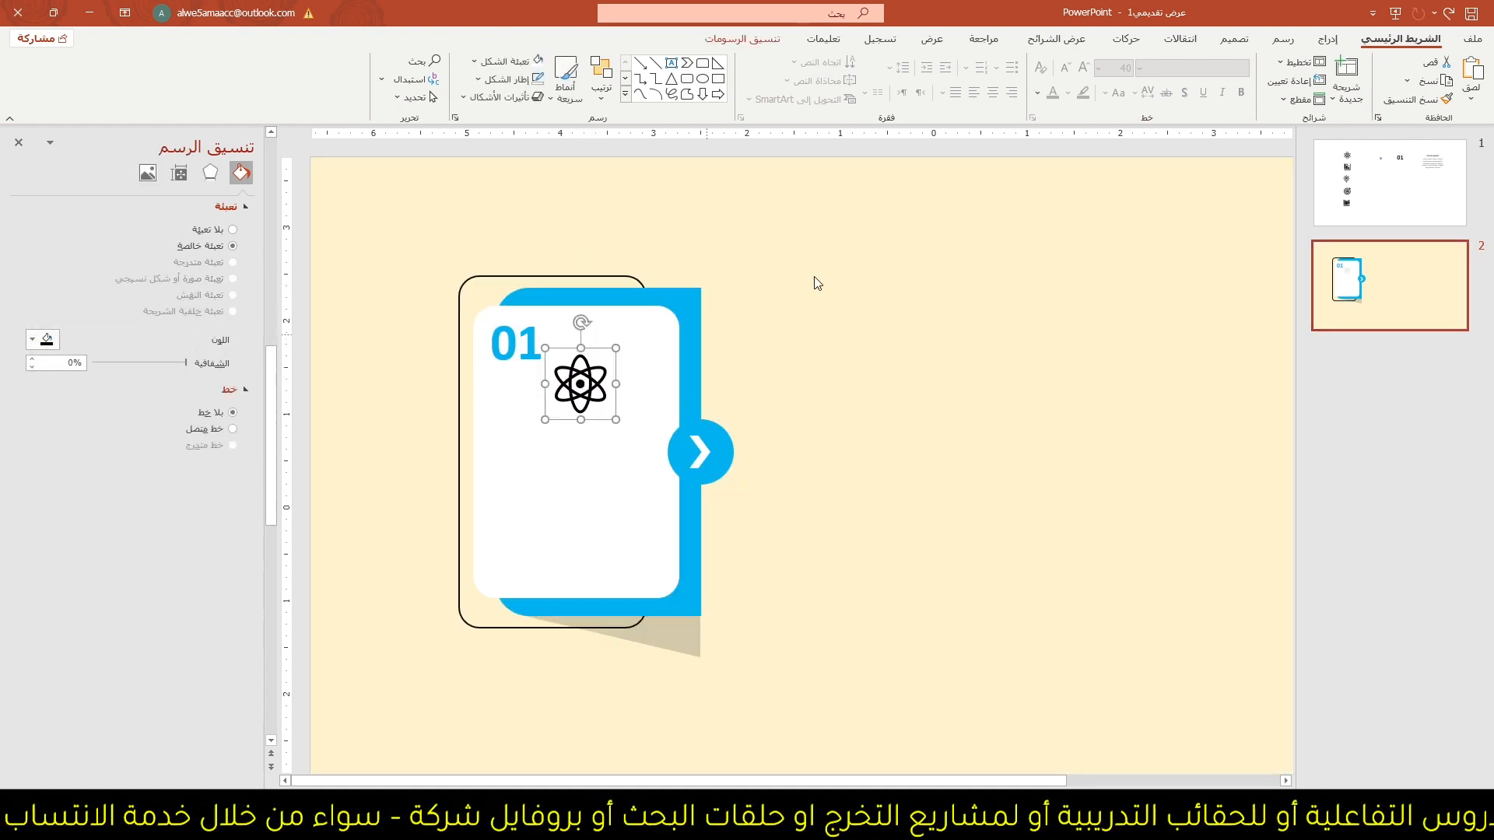
click(743, 40)
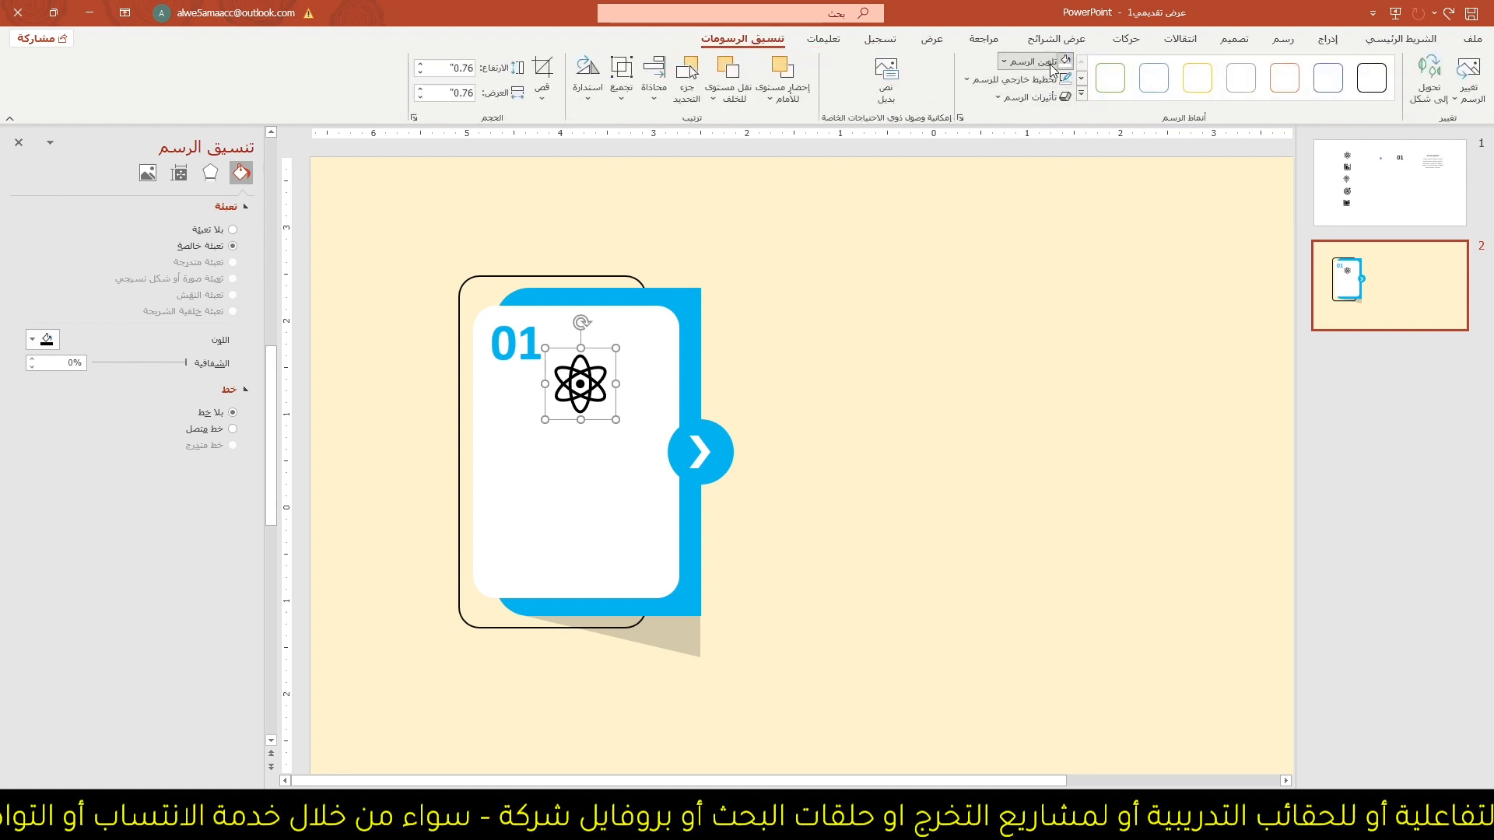
click(1005, 62)
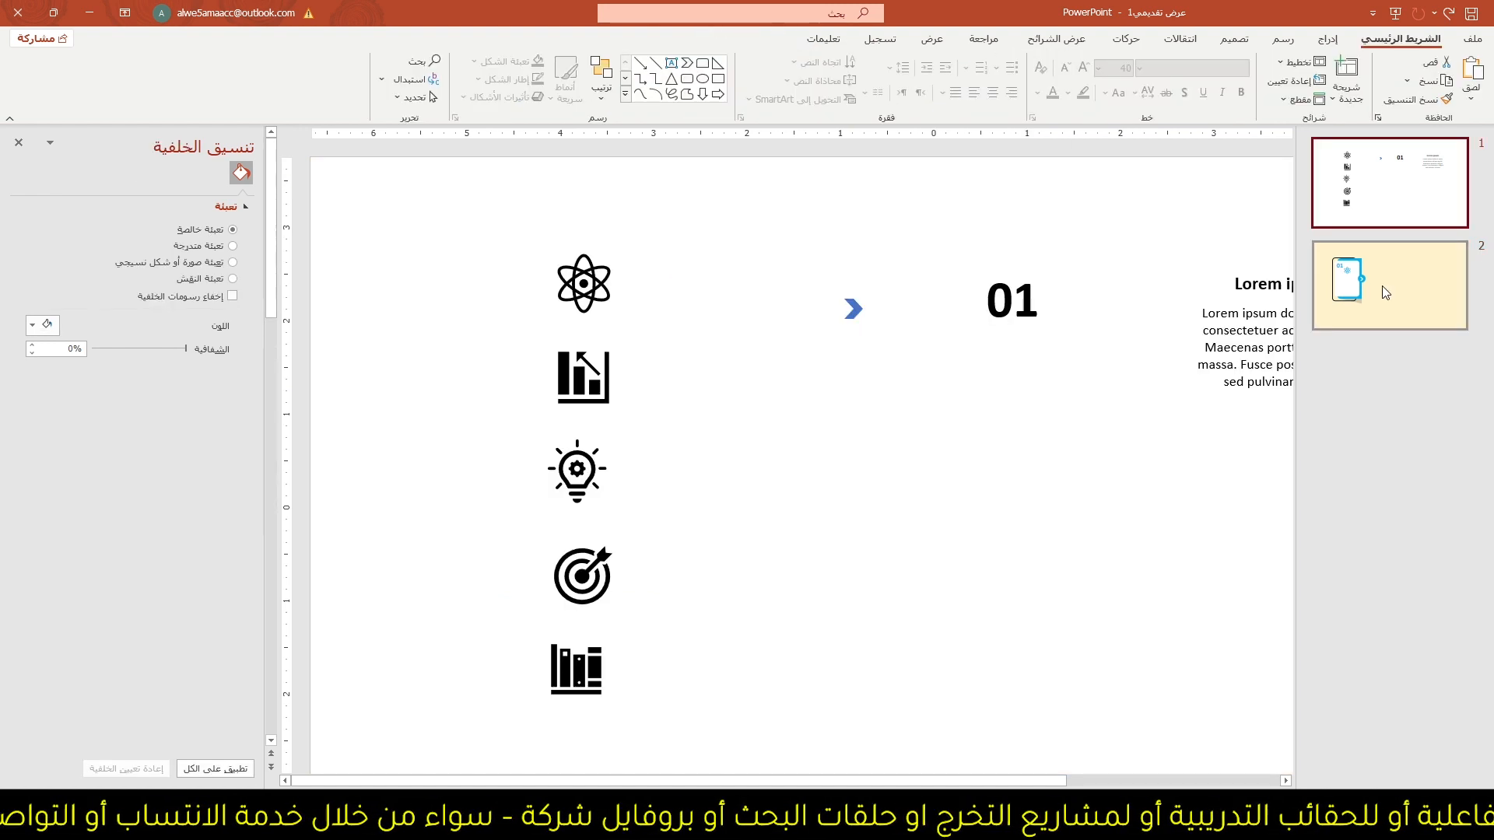
- Copy the "Lorem ipsum" text box from slide 1 and place it on the white card below the atom icon
click(1203, 347)
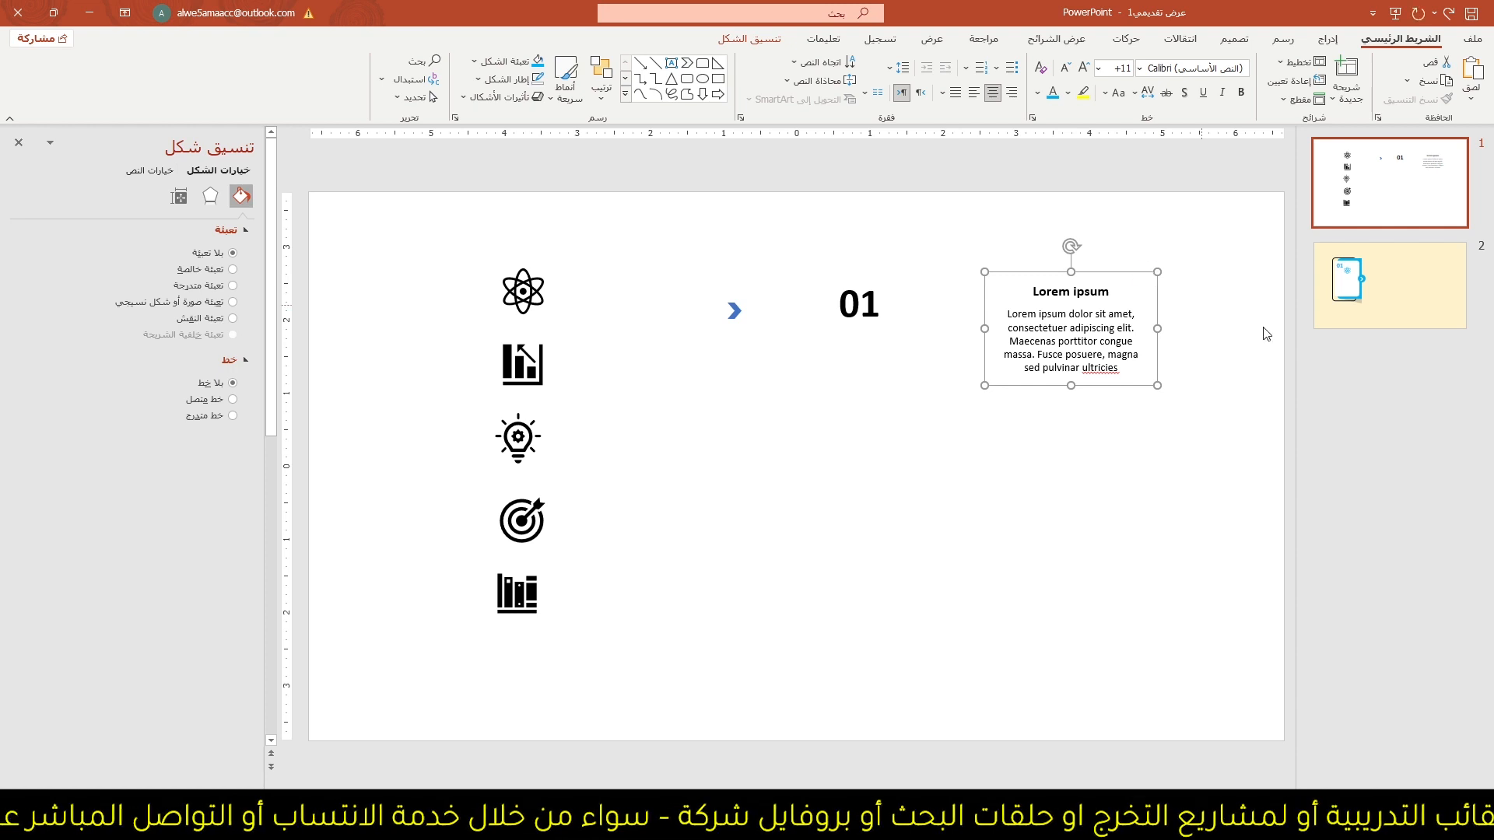
click(1404, 292)
key(ctrl+v)
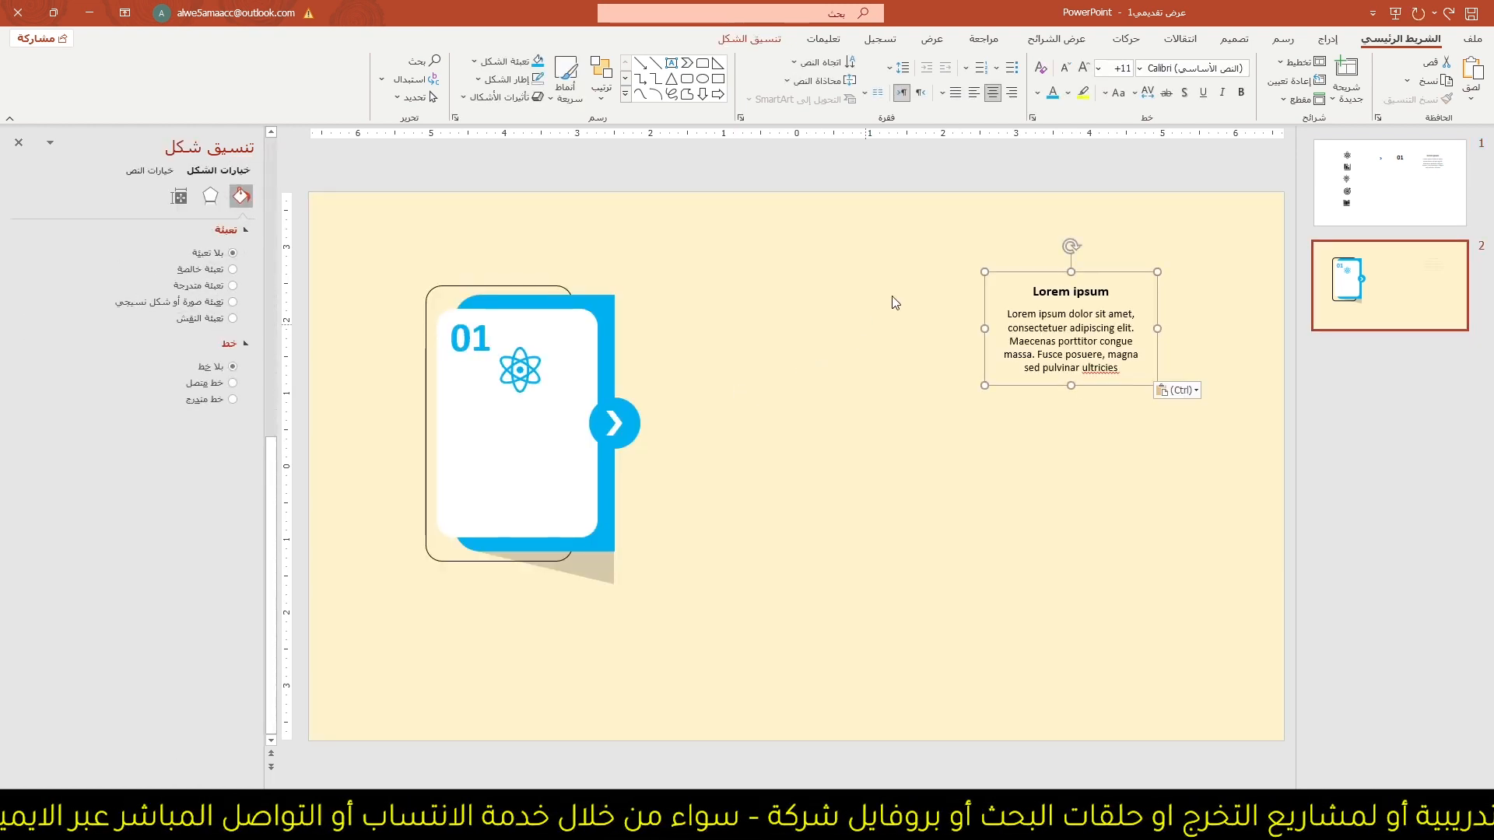
drag(995, 288, 550, 399)
click(734, 371)
- Group all parts of the card and move the group close to the slide's left edge
drag(356, 257, 723, 634)
key(ctrl+g)
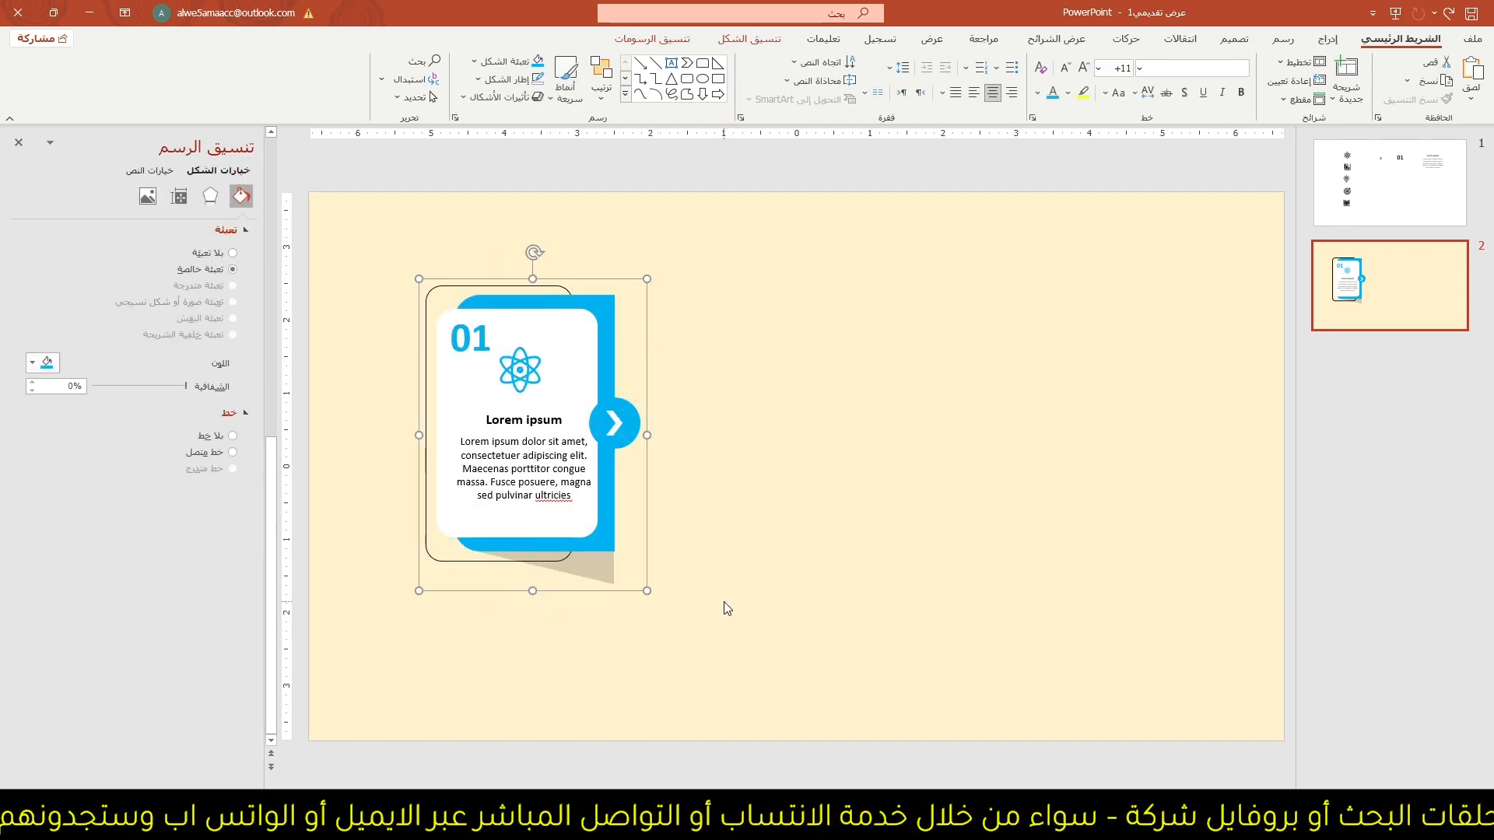
drag(623, 280, 546, 320)
scroll(677, 462, down, 3)
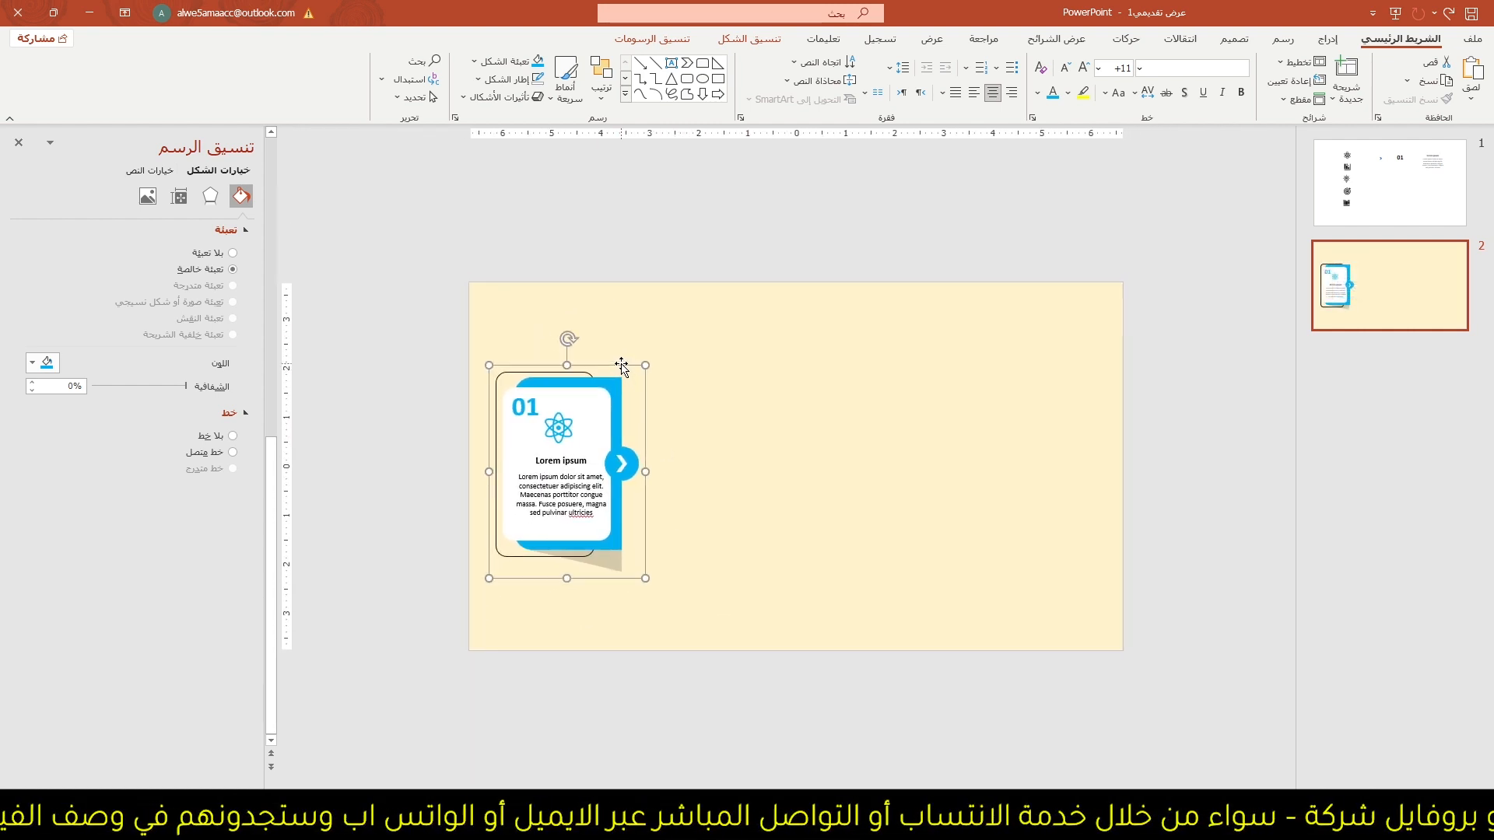